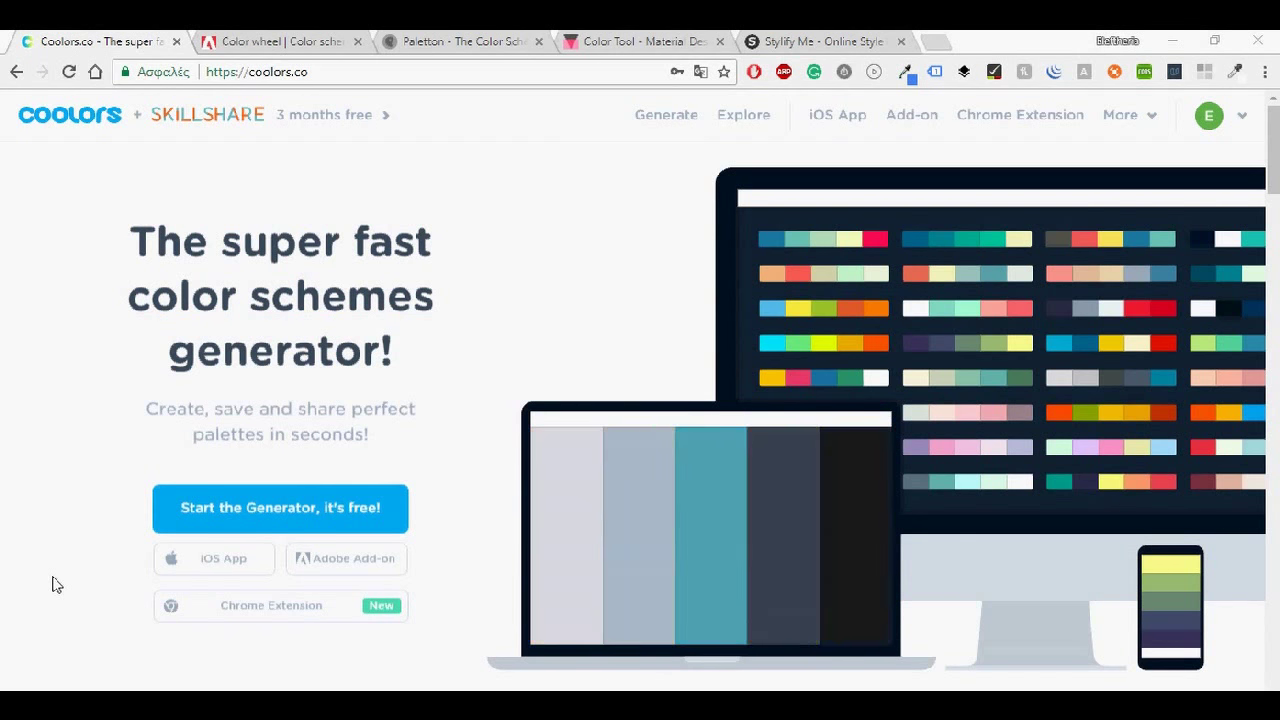
Scroll down through the Coolors home page and back up to the top.
{"action": "scroll", "coordinate": [34, 254], "scroll_direction": "down", "scroll_amount": 1}
{"action": "scroll", "coordinate": [34, 254], "scroll_direction": "up", "scroll_amount": 1}
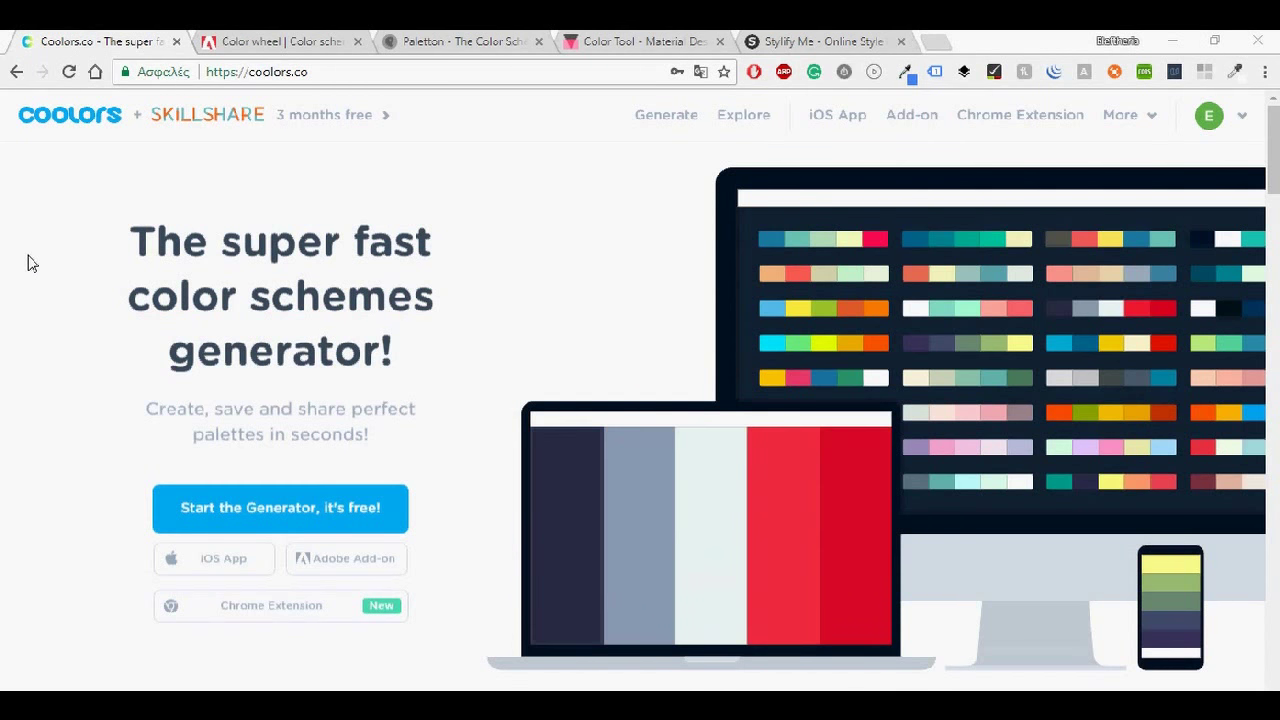
{"action": "scroll", "coordinate": [28, 262], "scroll_direction": "down", "scroll_amount": 2}
{"action": "scroll", "coordinate": [28, 262], "scroll_direction": "down", "scroll_amount": 2}
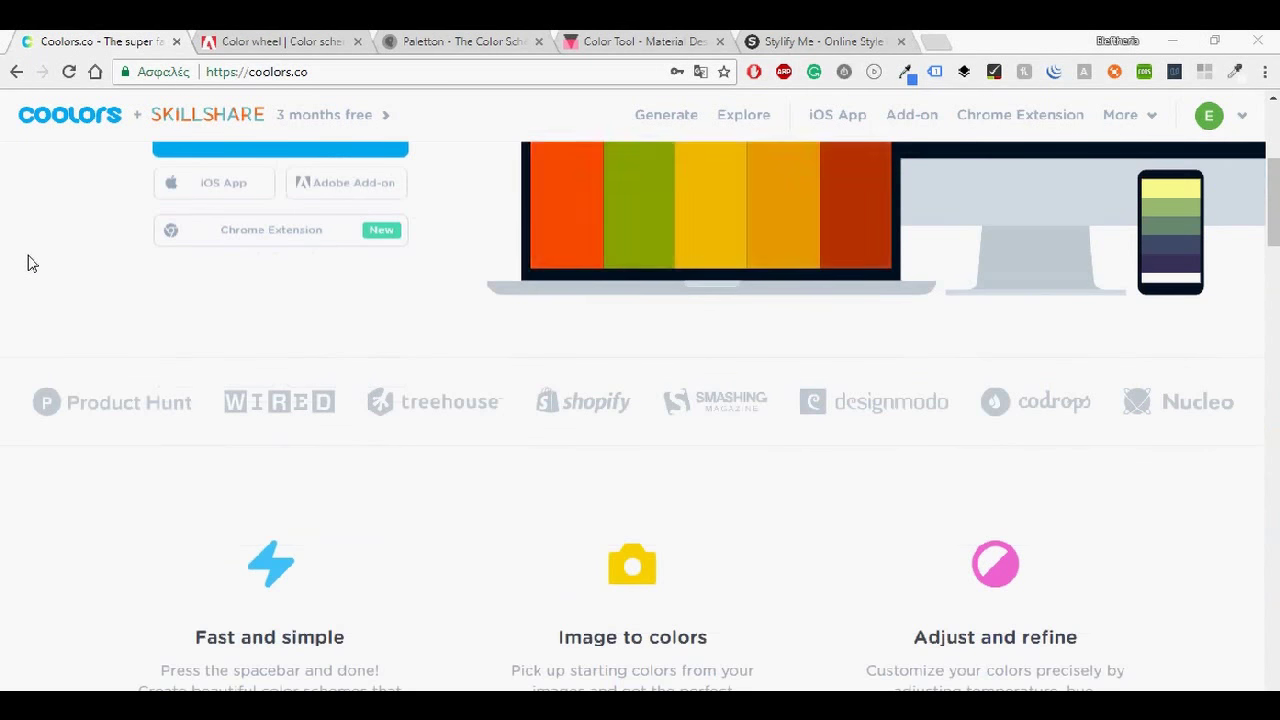
{"action": "scroll", "coordinate": [28, 262], "scroll_direction": "down", "scroll_amount": 2}
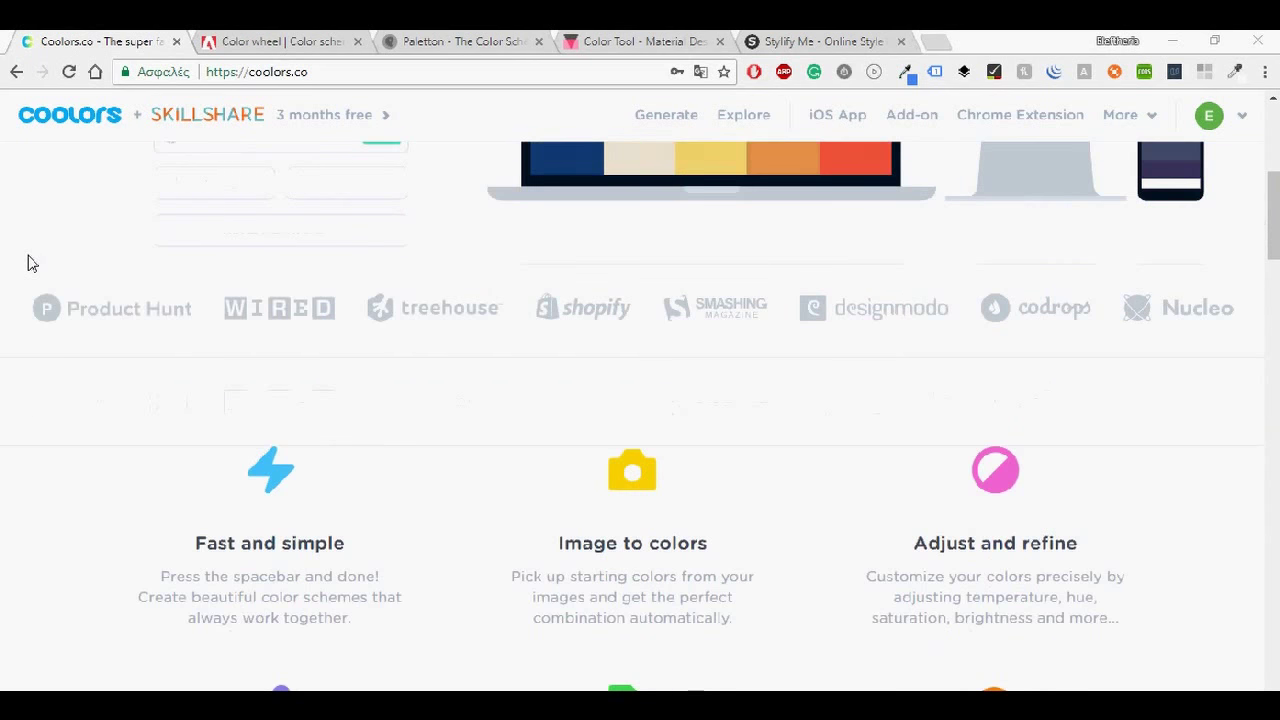
{"action": "scroll", "coordinate": [28, 262], "scroll_direction": "down", "scroll_amount": 2}
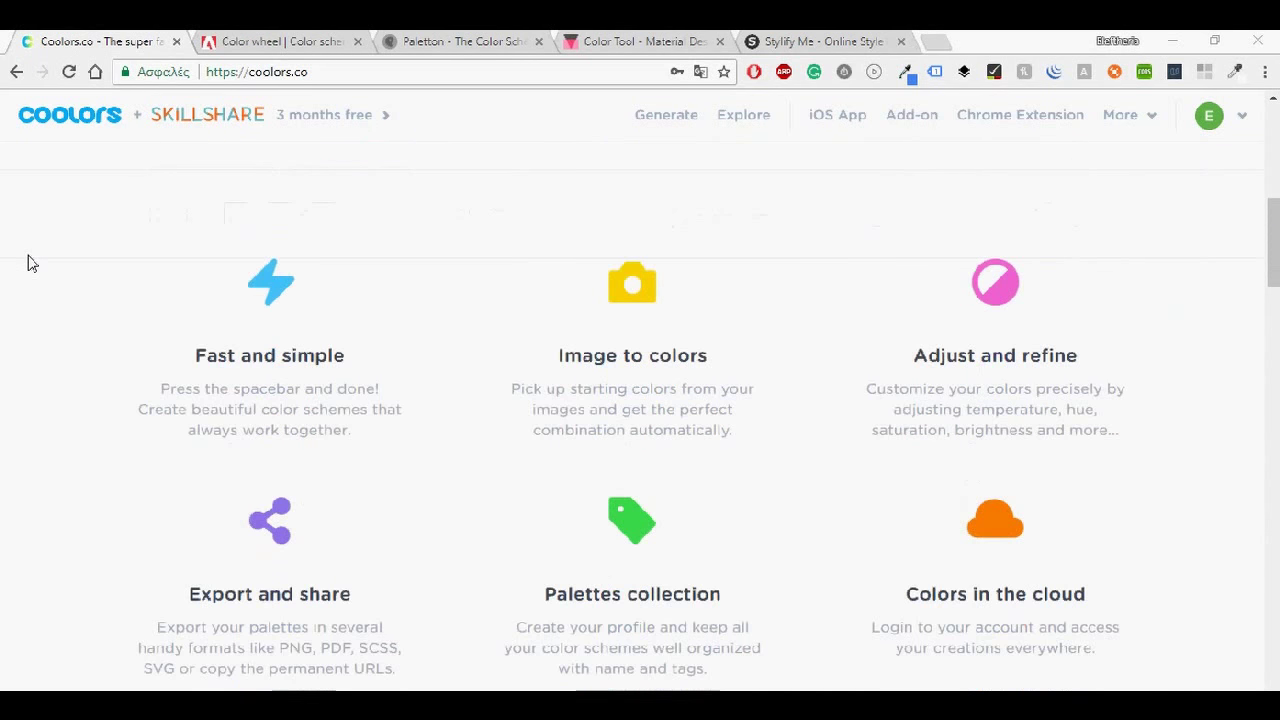
{"action": "scroll", "coordinate": [28, 262], "scroll_direction": "down", "scroll_amount": 3}
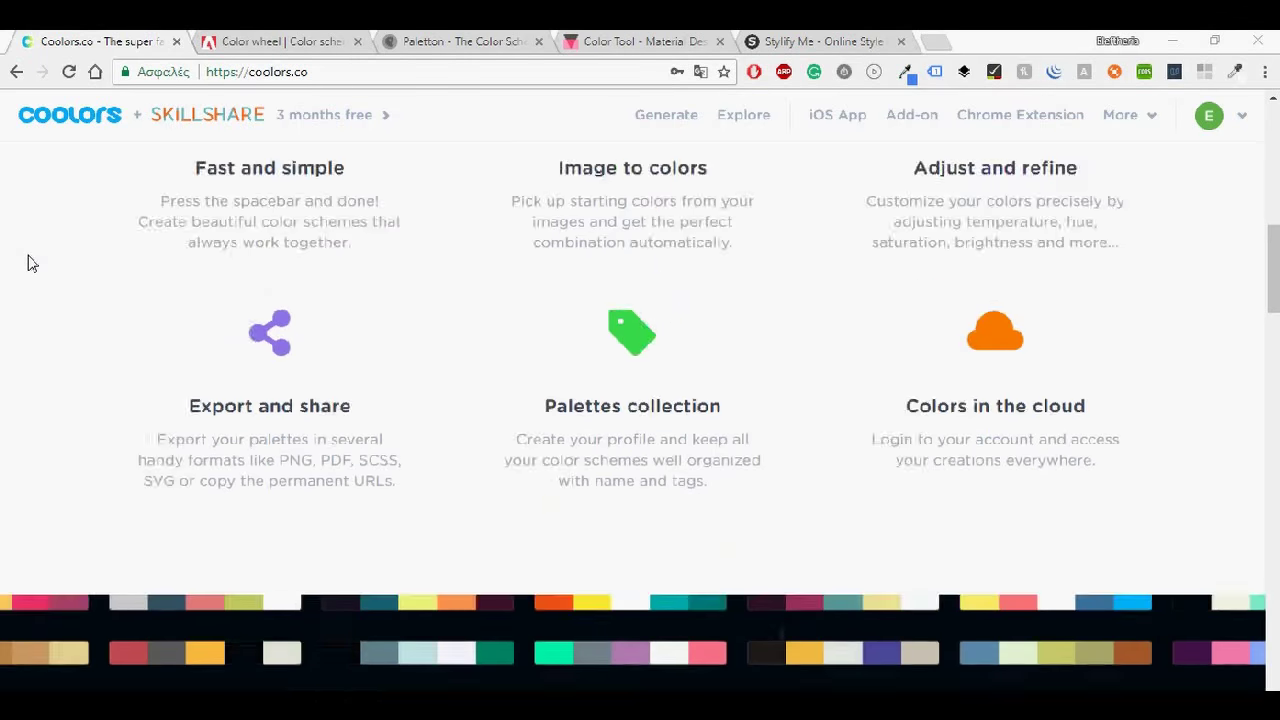
{"action": "scroll", "coordinate": [28, 262], "scroll_direction": "down", "scroll_amount": 3}
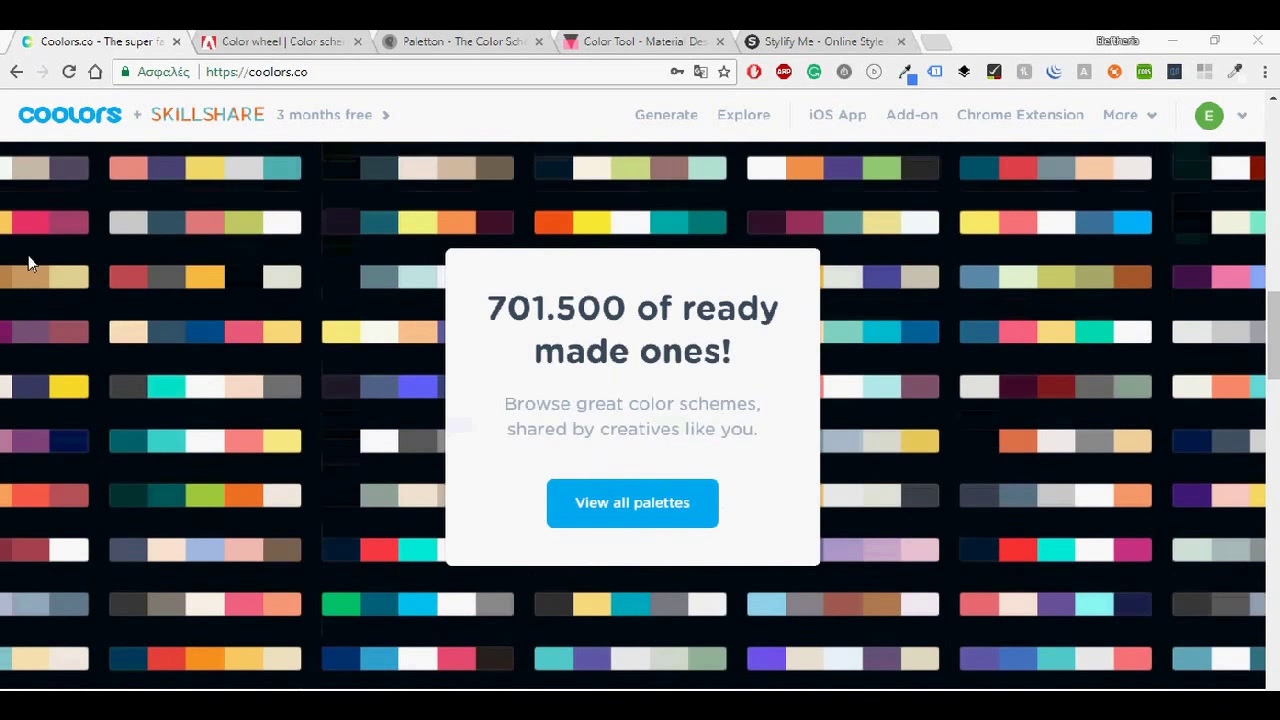
{"action": "scroll", "coordinate": [28, 262], "scroll_direction": "down", "scroll_amount": 2}
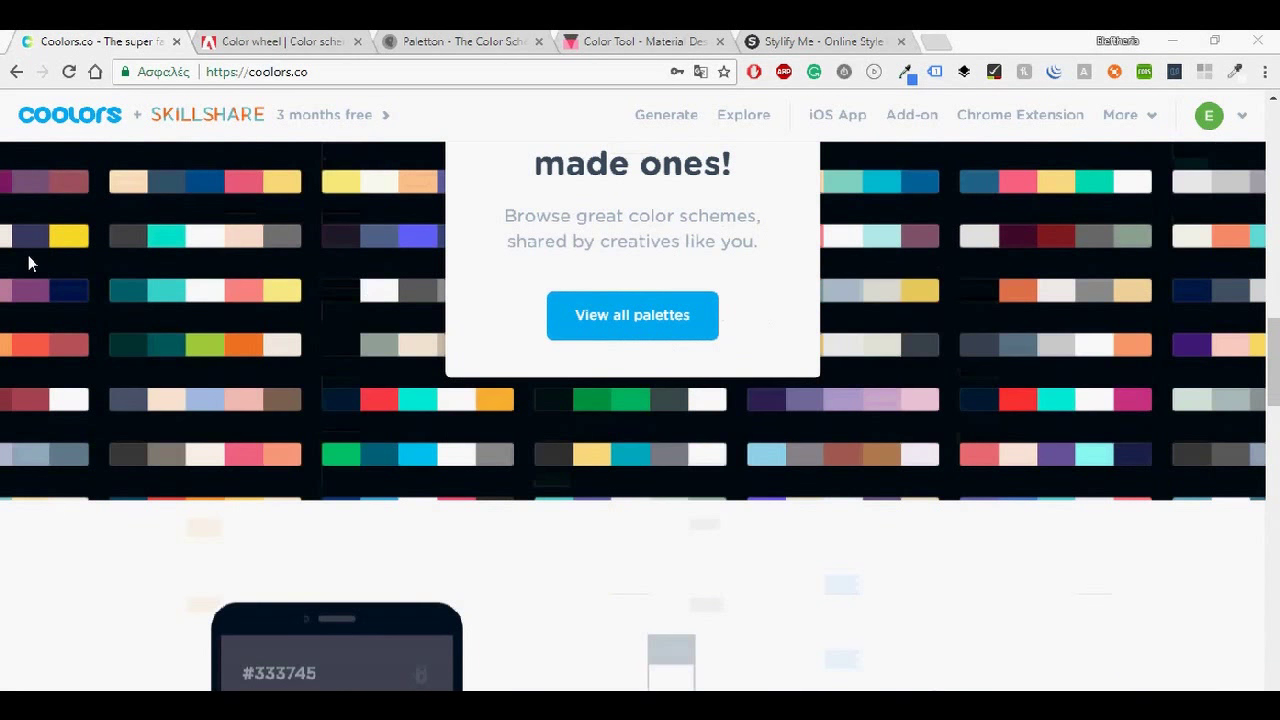
{"action": "scroll", "coordinate": [28, 262], "scroll_direction": "down", "scroll_amount": 2}
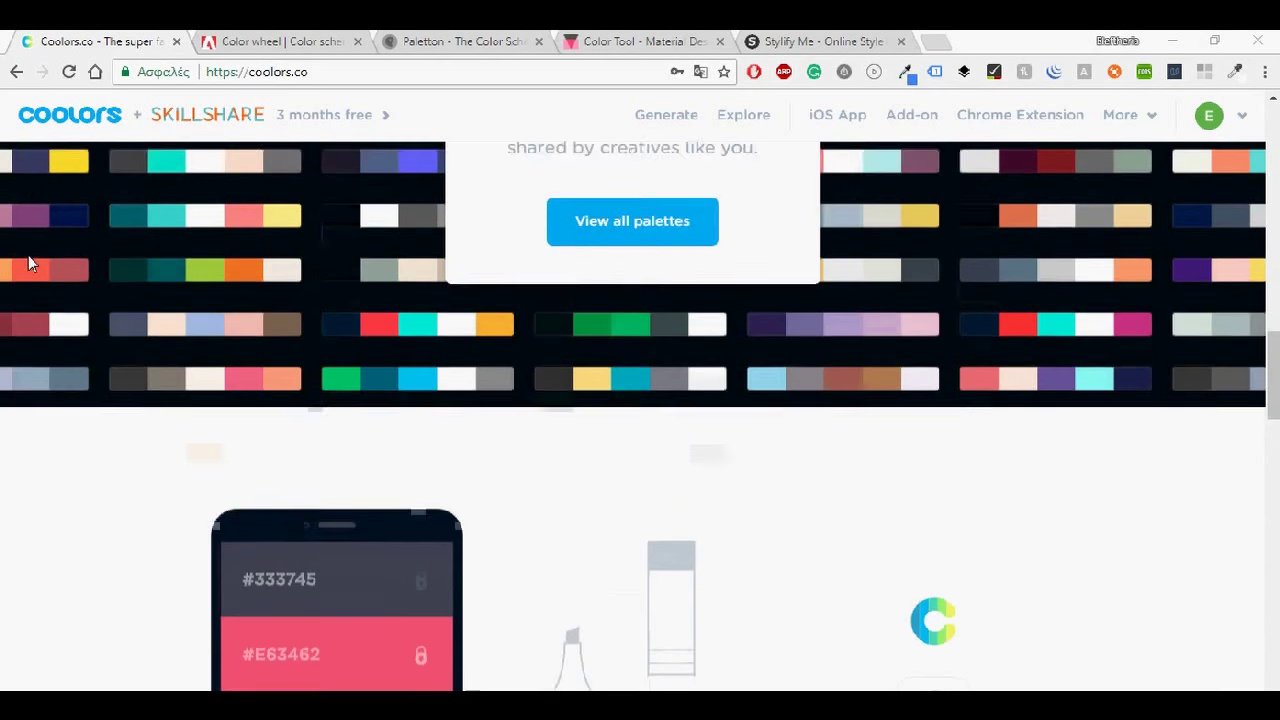
{"action": "scroll", "coordinate": [28, 262], "scroll_direction": "up", "scroll_amount": 15}
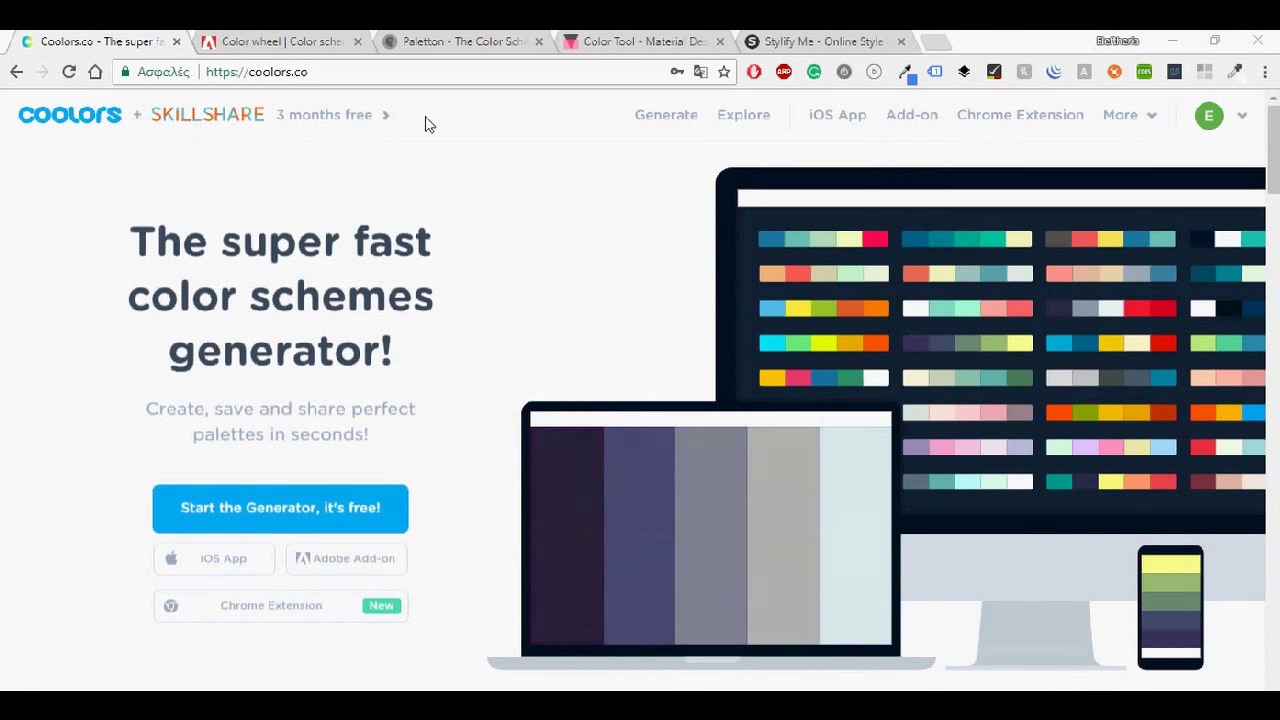
Open the Coolors generator and generate a couple of random palettes.
{"action": "left_click", "coordinate": [656, 118]}
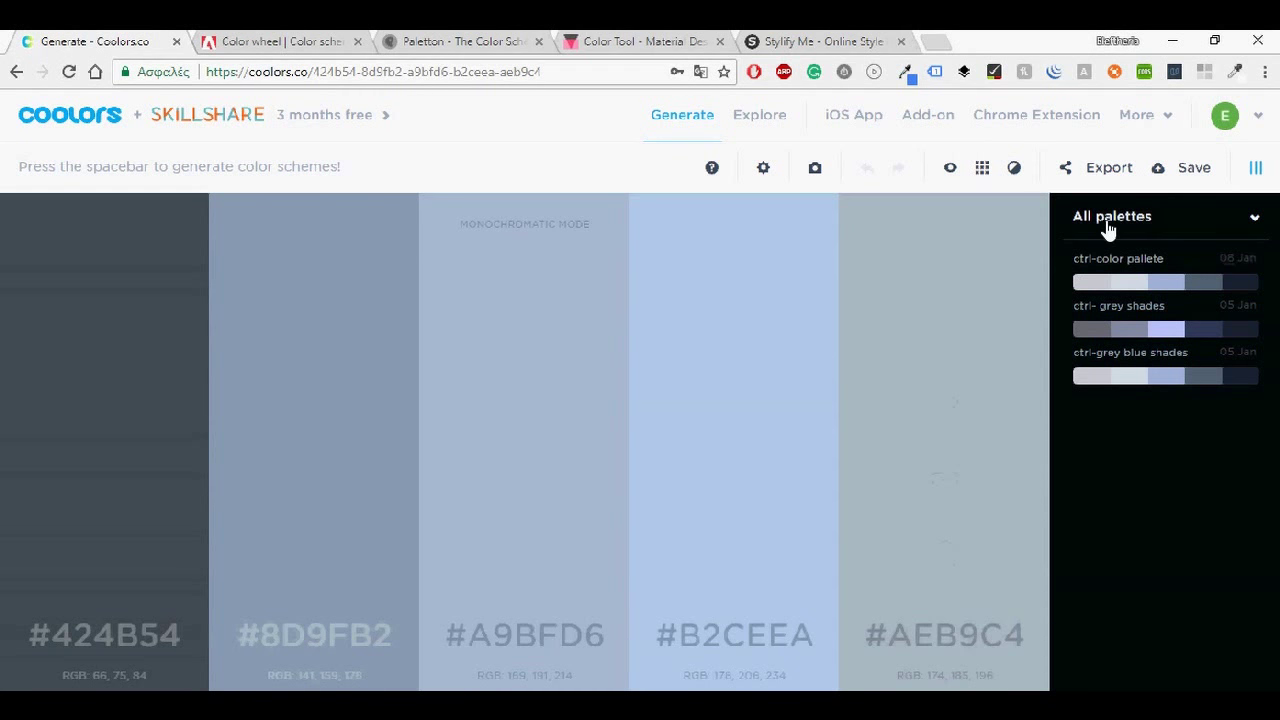
{"action": "mouse_move", "coordinate": [1137, 392]}
{"action": "key", "text": "space"}
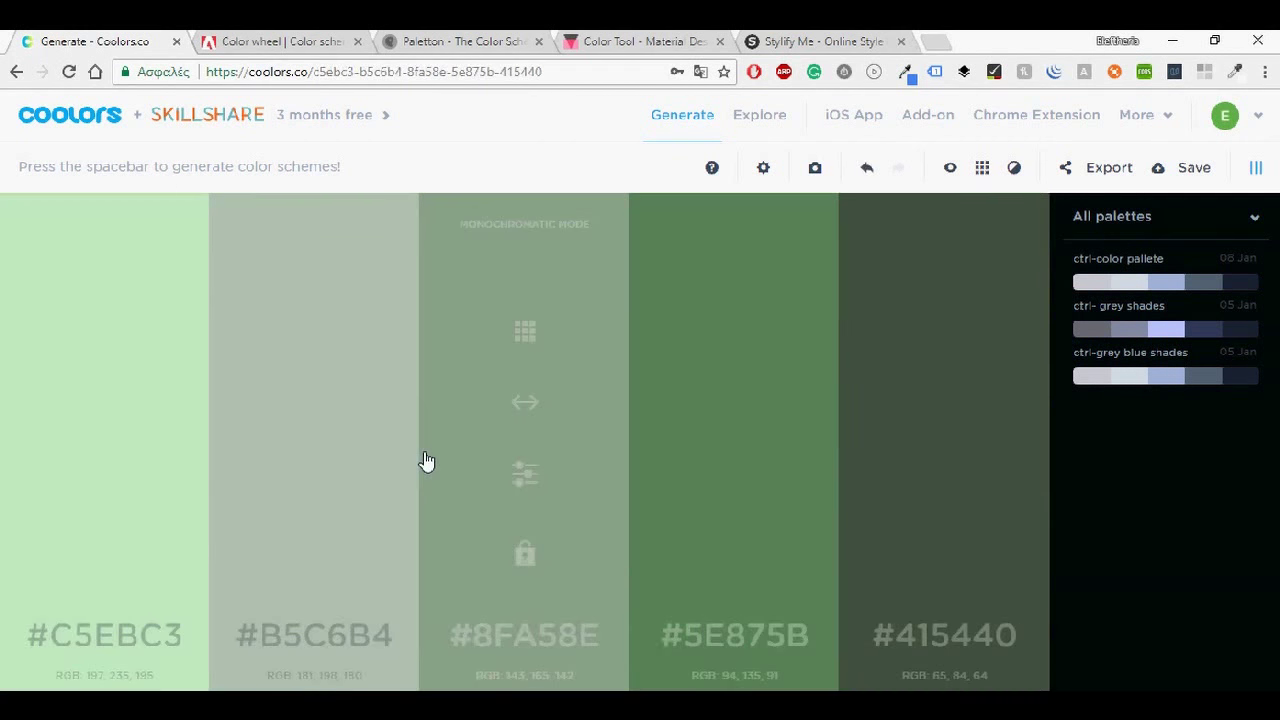
{"action": "key", "text": "space"}
{"action": "key", "text": "space"}
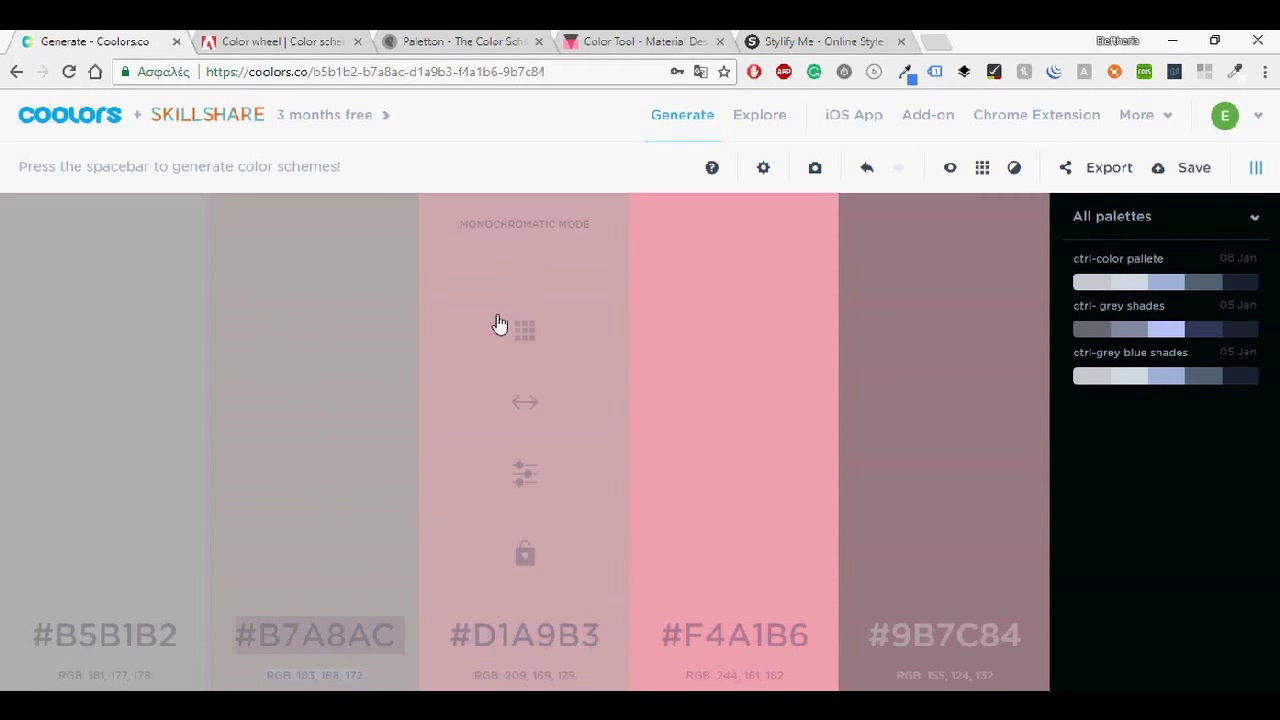
Move #D1A9B3 left, regenerate to a red palette, and move #D62828 into second place.
{"action": "left_click_drag", "start_coordinate": [524, 402], "coordinate": [129, 412]}
{"action": "key", "text": "space"}
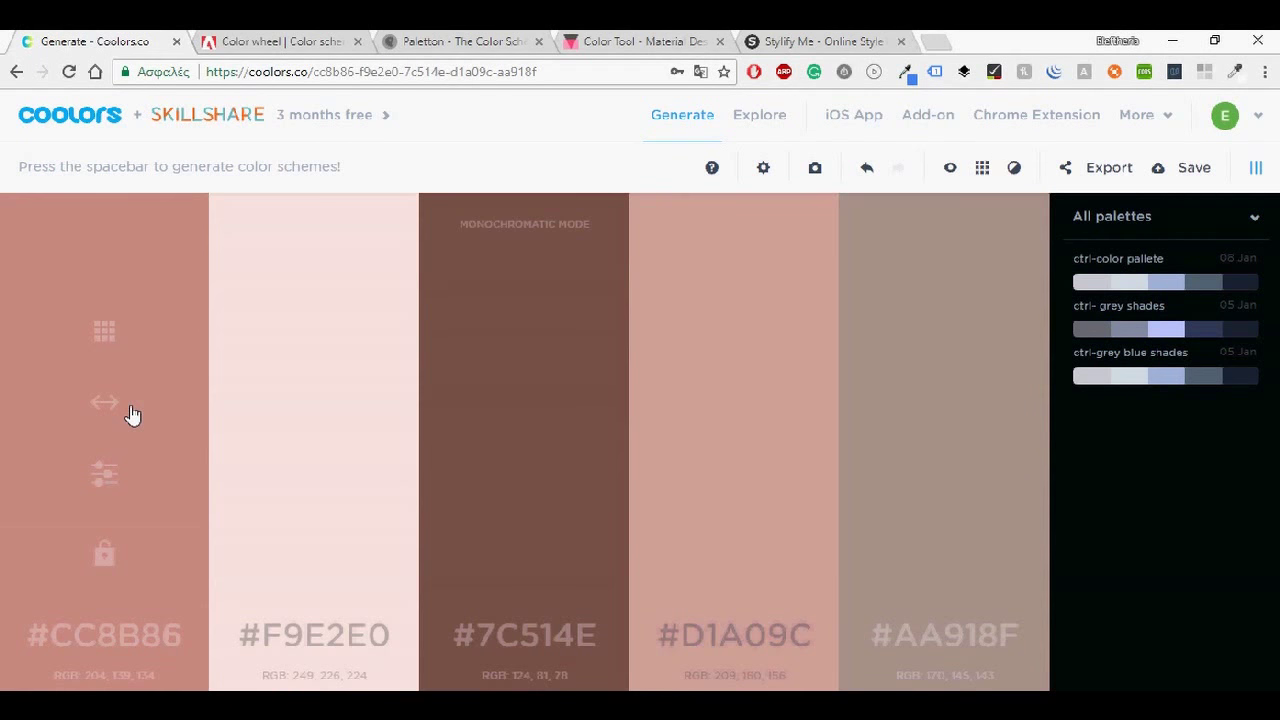
{"action": "key", "text": "space"}
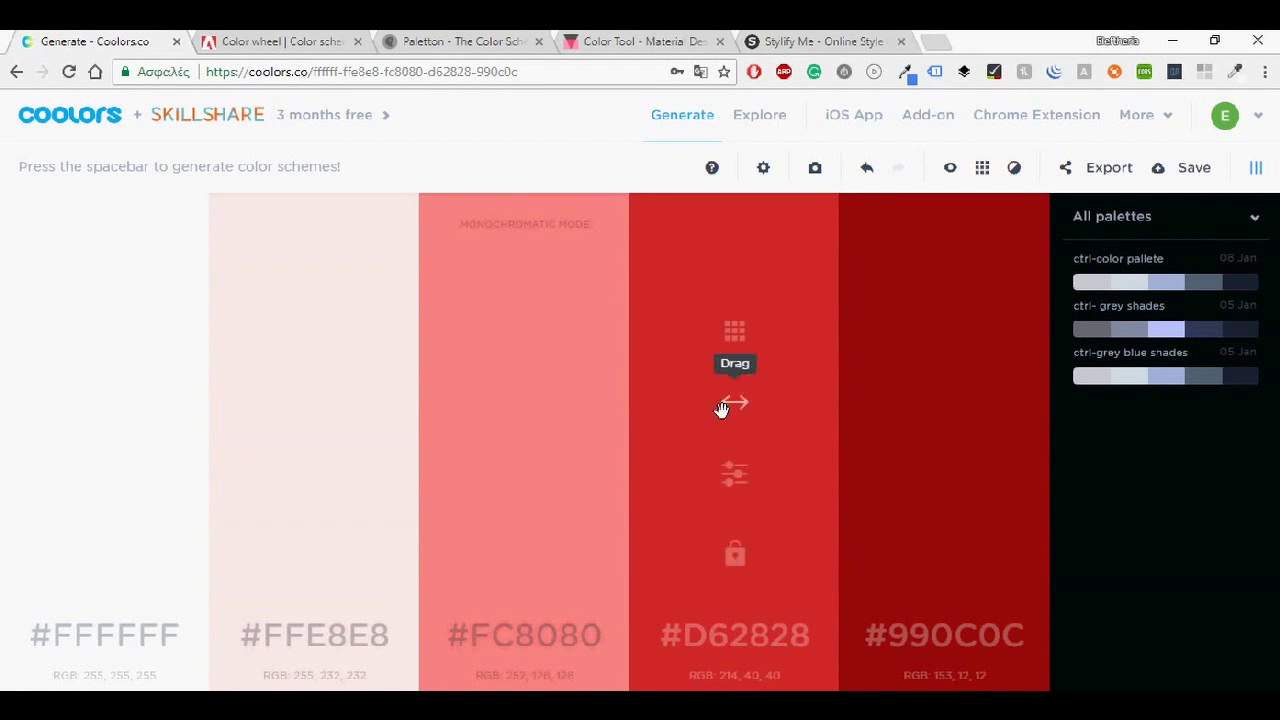
{"action": "left_click_drag", "start_coordinate": [741, 405], "coordinate": [377, 391]}
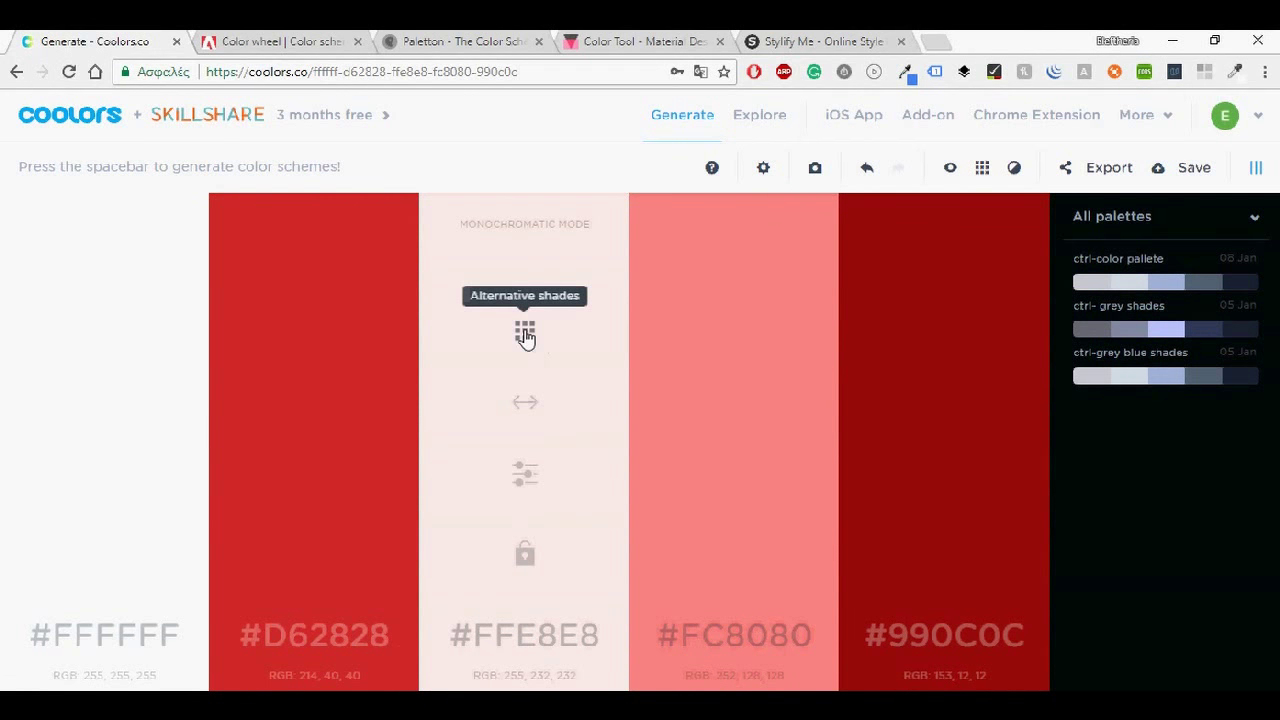
Replace the third colour with alternative shade #A39494, cancel Save, and switch to Adobe Color.
{"action": "left_click", "coordinate": [524, 333]}
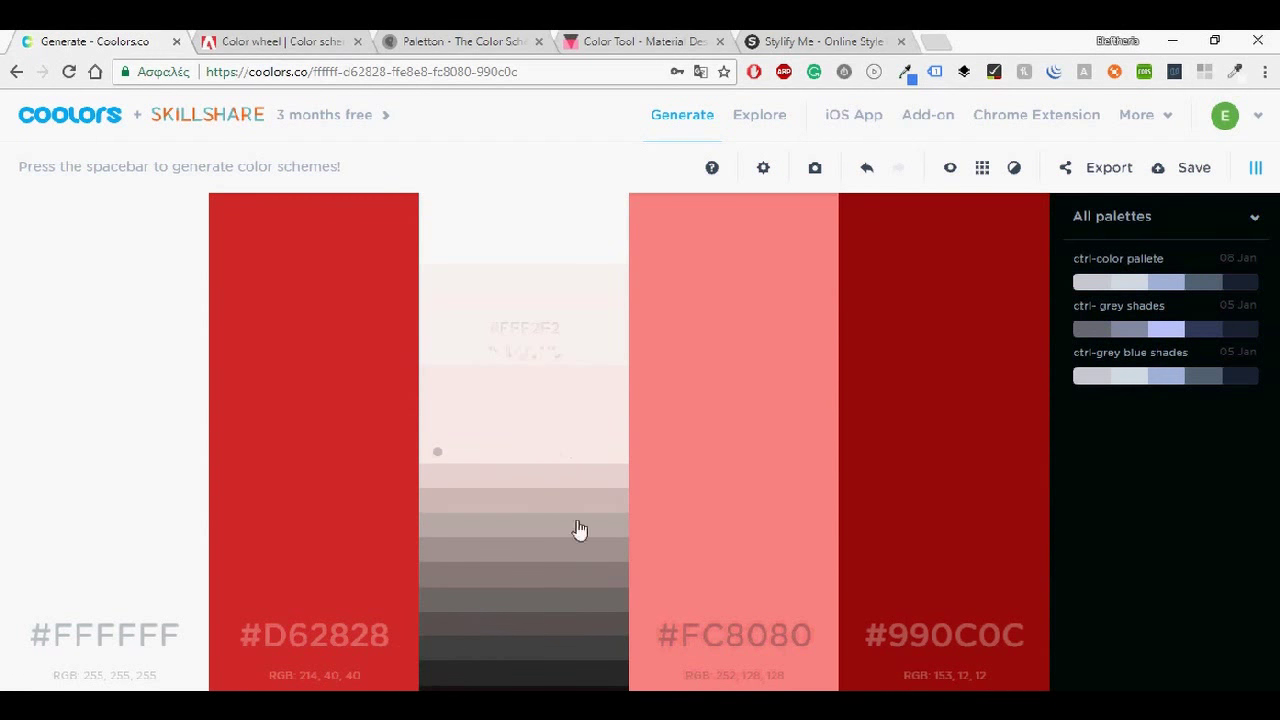
{"action": "left_click", "coordinate": [566, 569]}
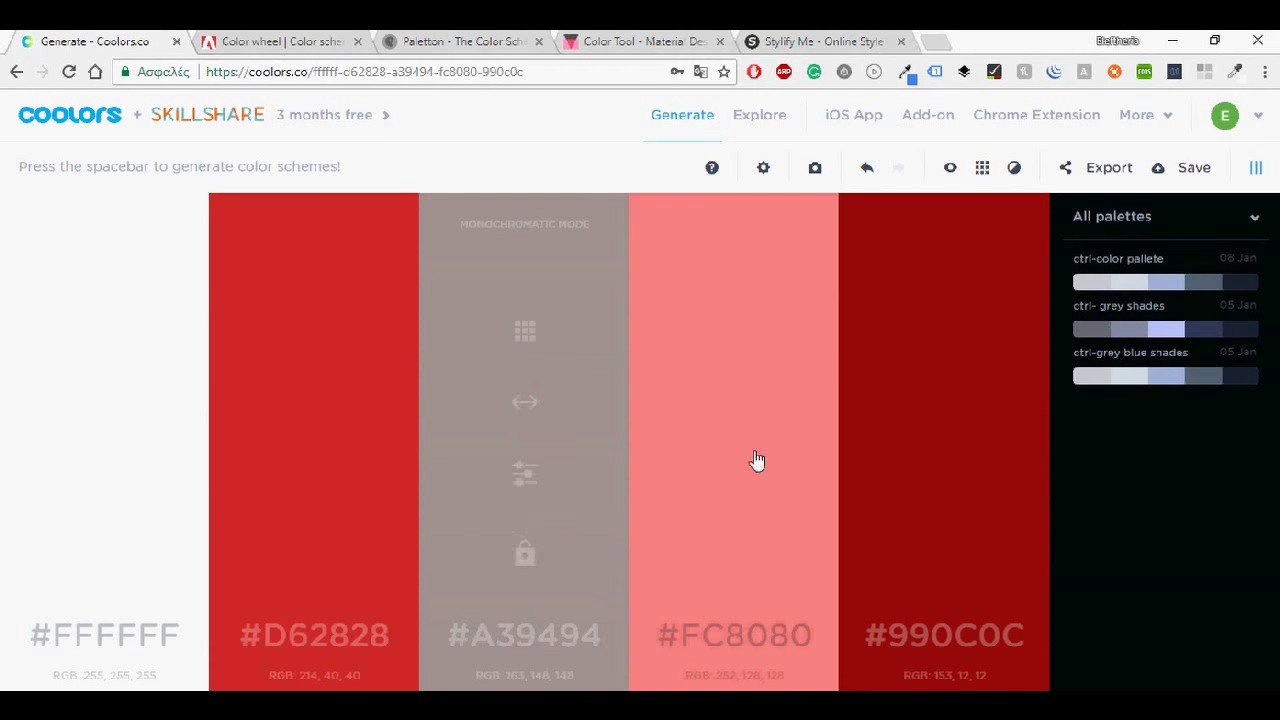
{"action": "left_click", "coordinate": [1188, 169]}
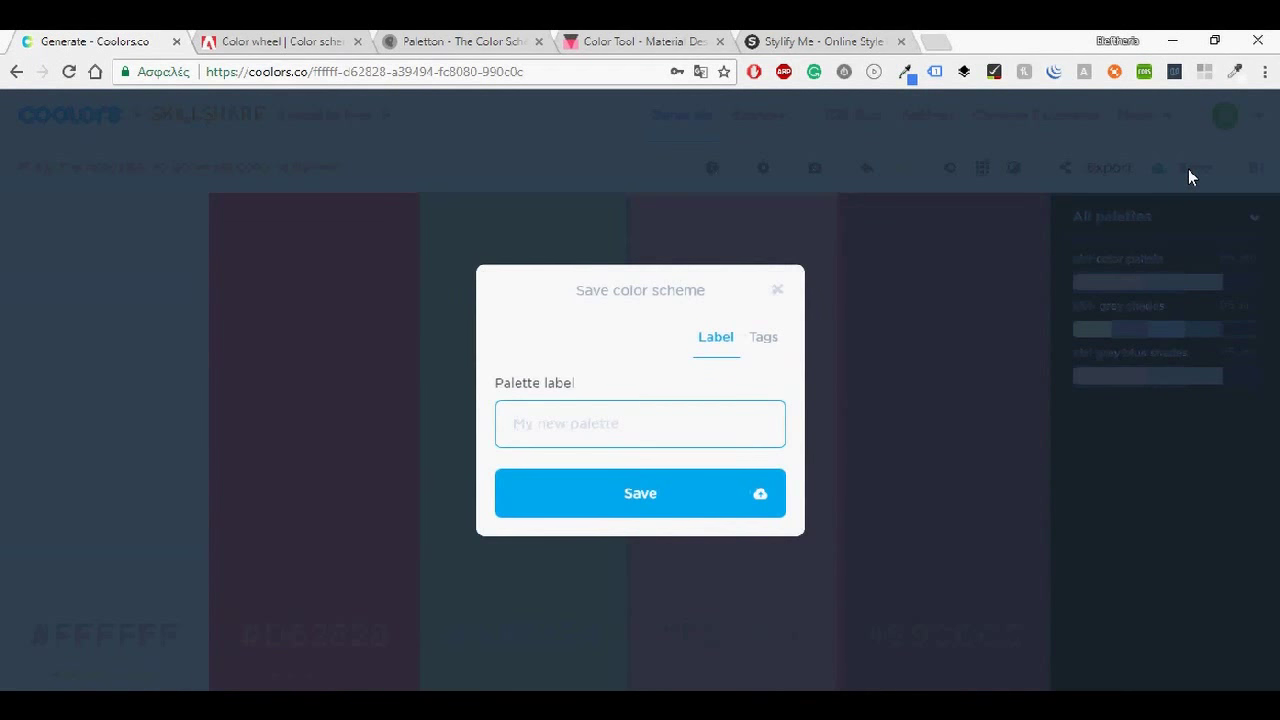
{"action": "left_click", "coordinate": [778, 289]}
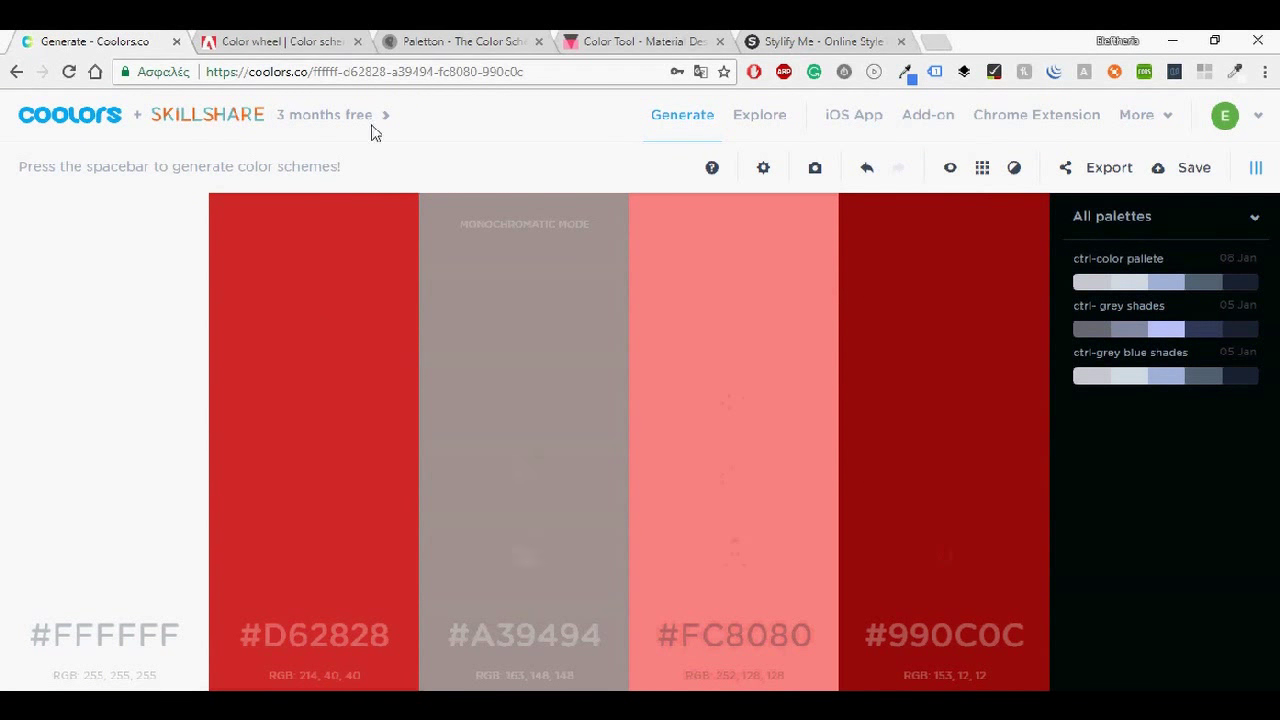
{"action": "left_click", "coordinate": [267, 41]}
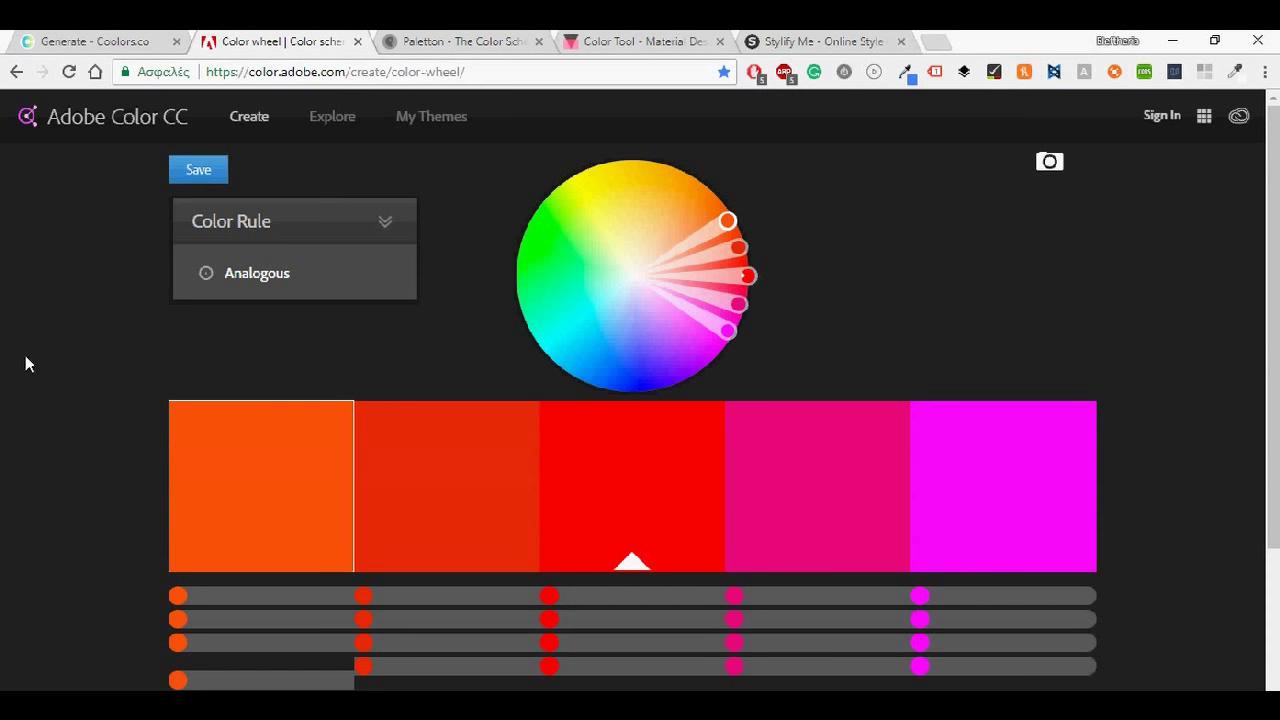
Enlarge and shrink the Adobe Color wheel, then browse Explore's Most Popular themes.
{"action": "scroll", "coordinate": [46, 372], "scroll_direction": "down", "scroll_amount": 2}
{"action": "scroll", "coordinate": [53, 372], "scroll_direction": "up", "scroll_amount": 2}
{"action": "scroll", "coordinate": [53, 372], "scroll_direction": "down", "scroll_amount": 2}
{"action": "scroll", "coordinate": [53, 372], "scroll_direction": "up", "scroll_amount": 2}
{"action": "scroll", "coordinate": [53, 372], "scroll_direction": "down", "scroll_amount": 1}
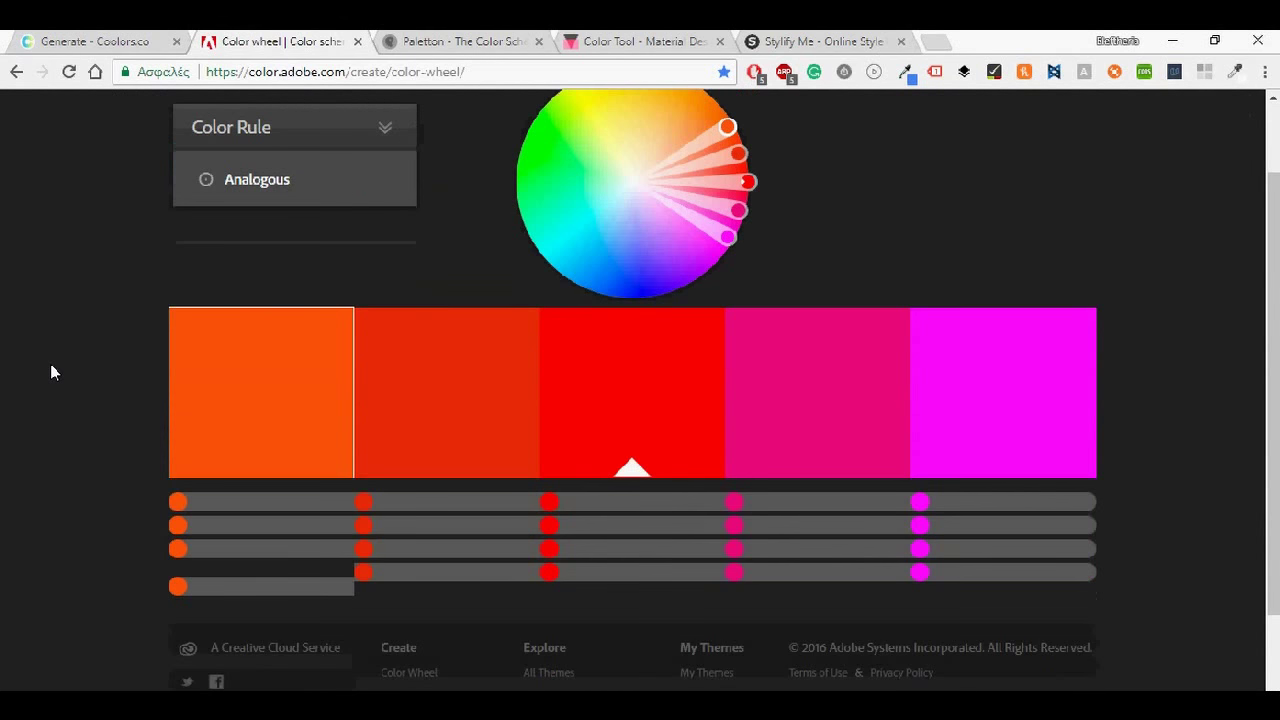
{"action": "scroll", "coordinate": [53, 372], "scroll_direction": "up", "scroll_amount": 1}
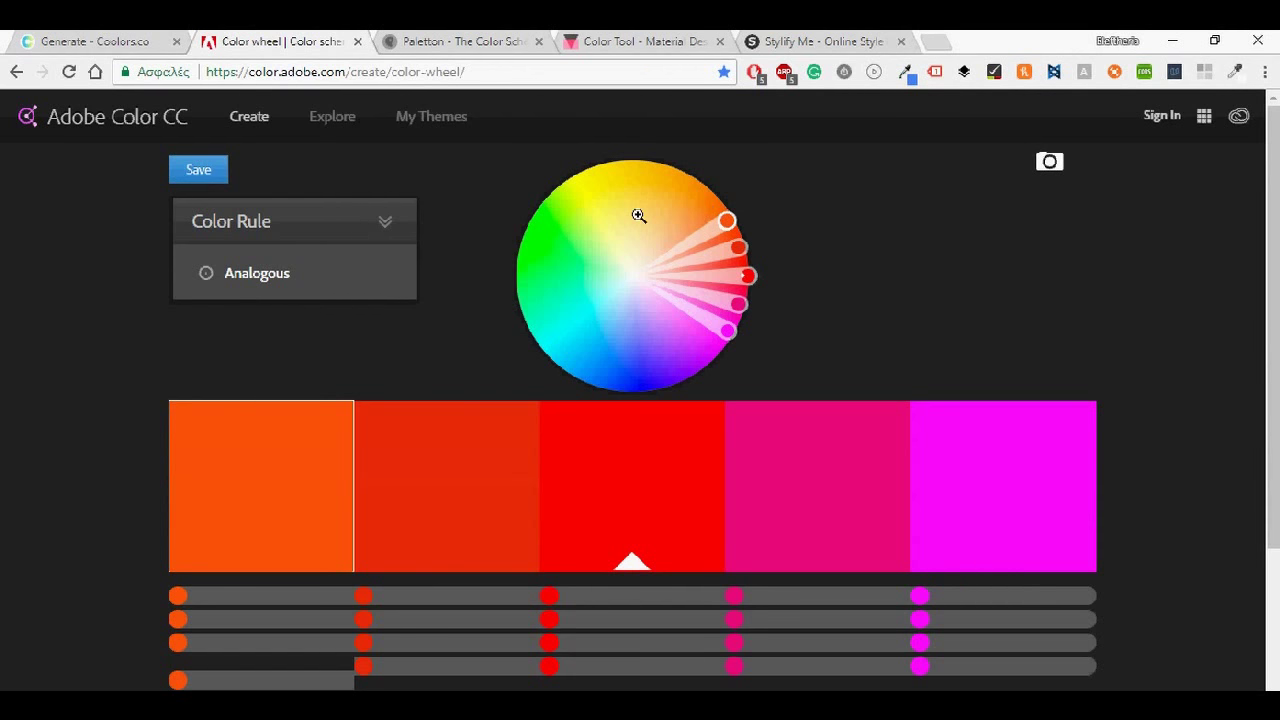
{"action": "left_click", "coordinate": [701, 214]}
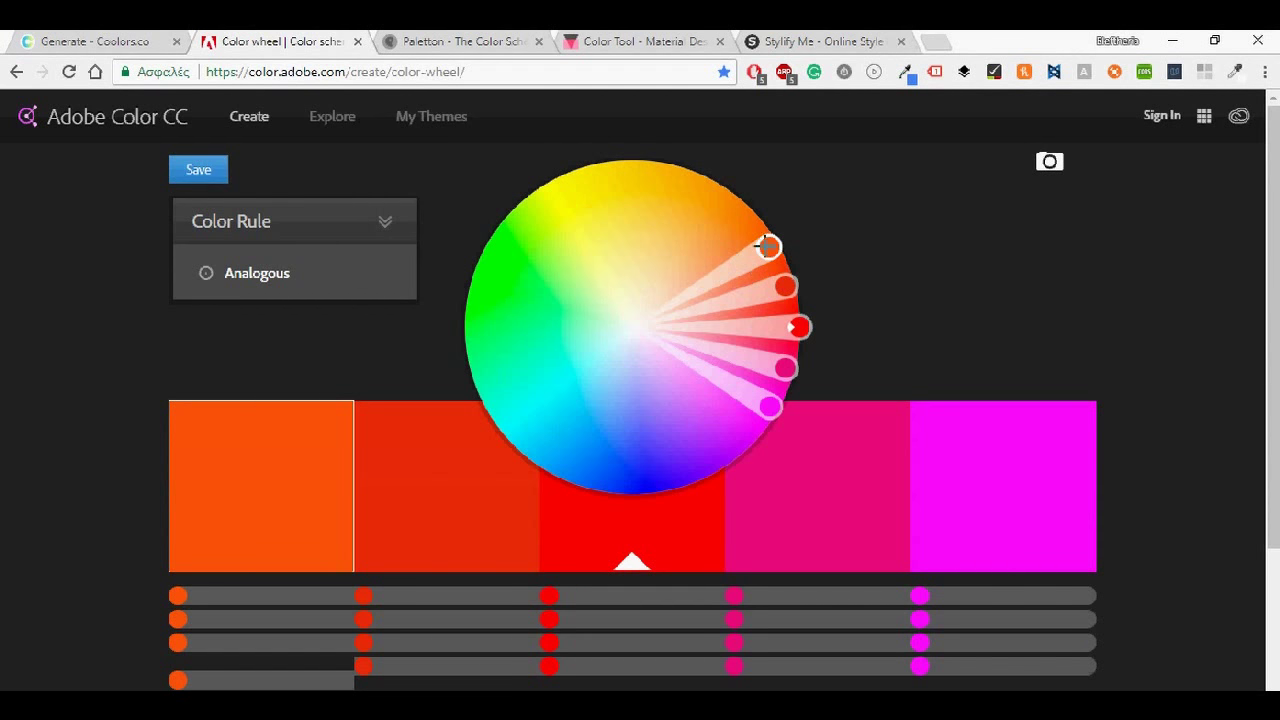
{"action": "left_click", "coordinate": [707, 198]}
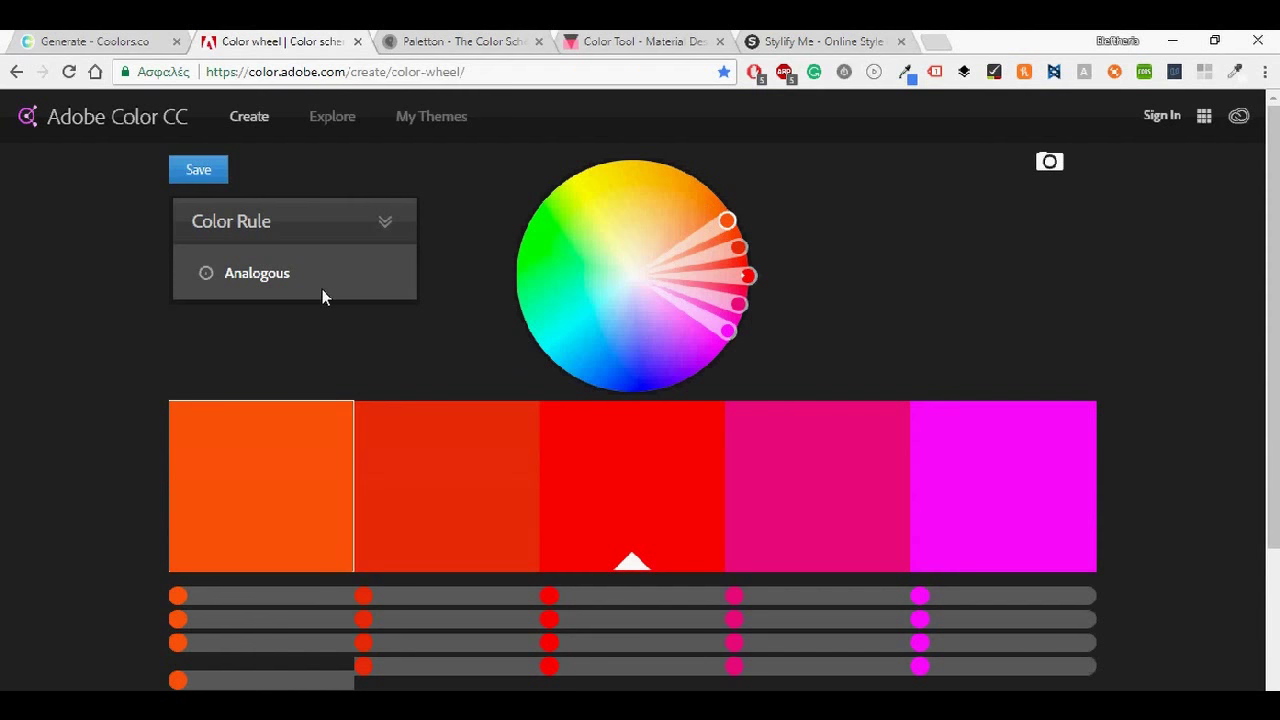
{"action": "left_click", "coordinate": [330, 118]}
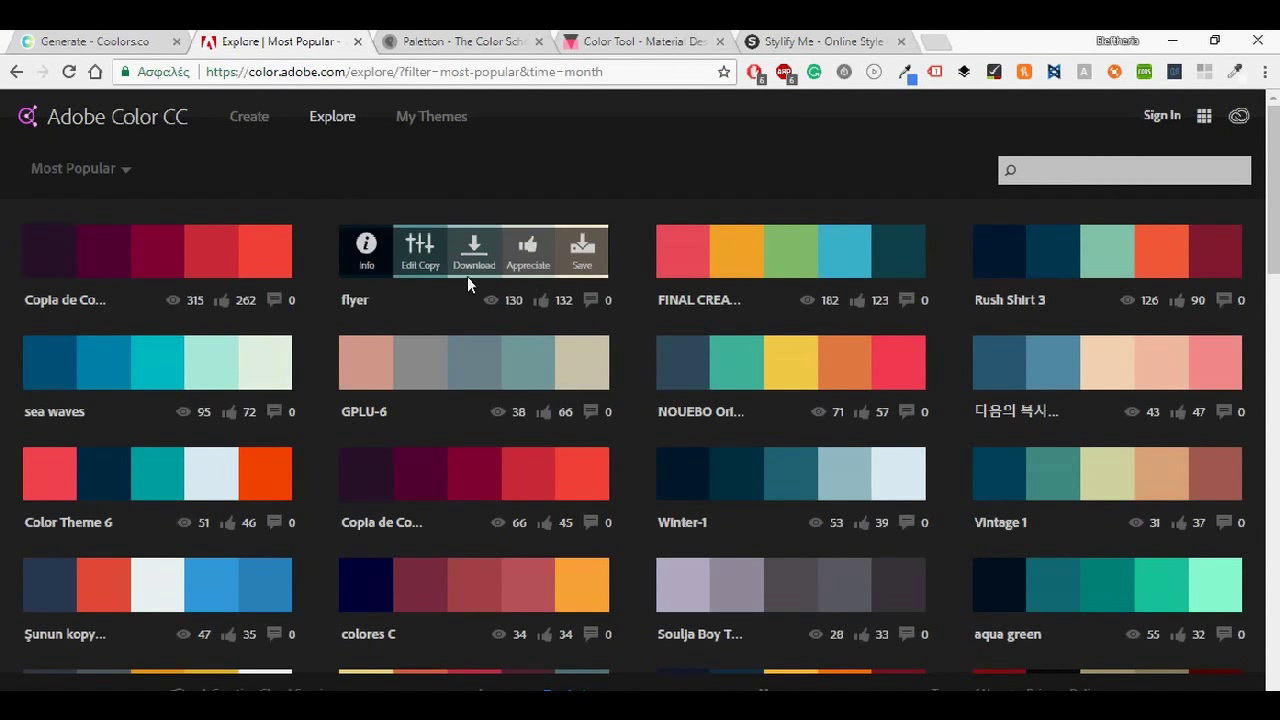
Scroll through the popular themes, then return to the Create colour wheel.
{"action": "scroll", "coordinate": [321, 416], "scroll_direction": "down", "scroll_amount": 7}
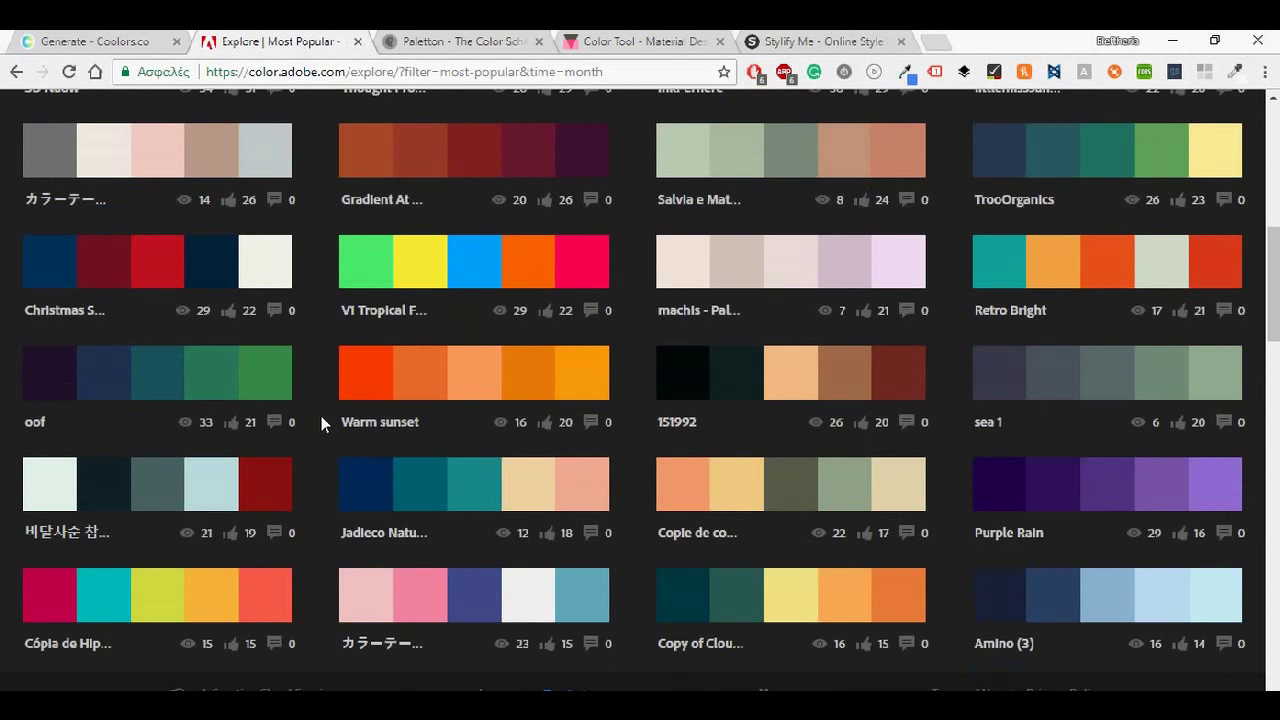
{"action": "scroll", "coordinate": [321, 416], "scroll_direction": "up", "scroll_amount": 7}
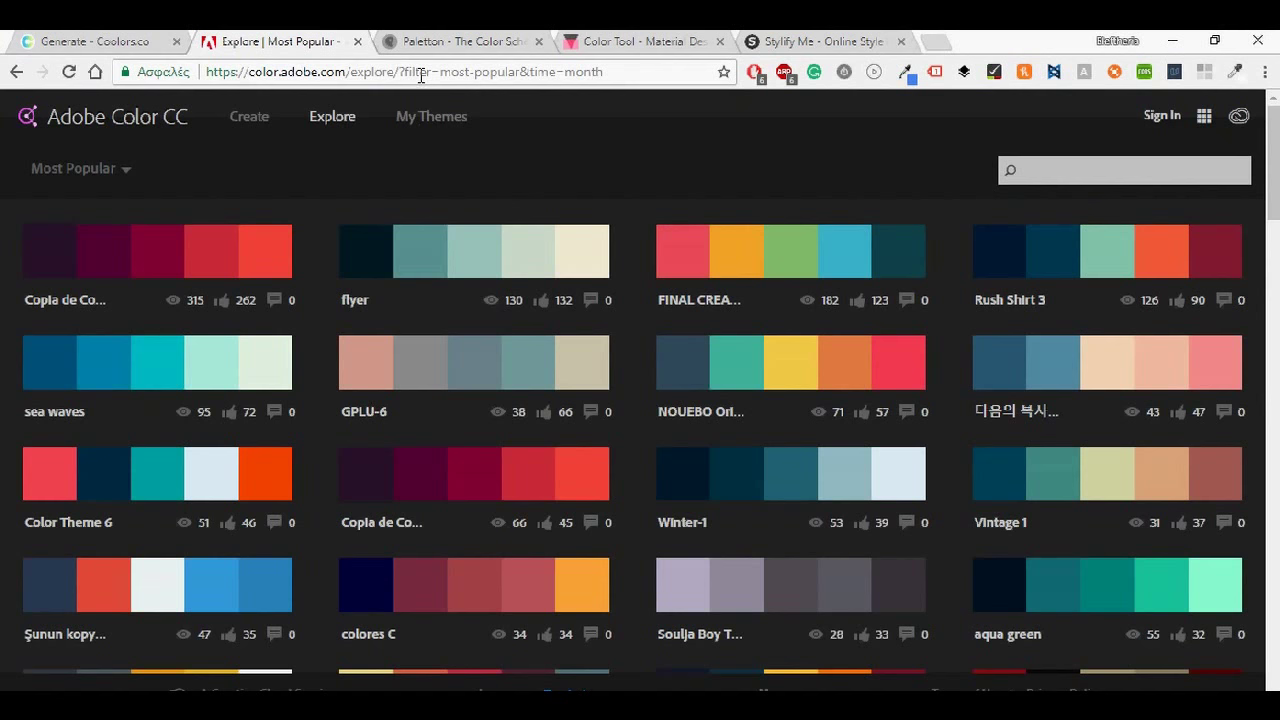
{"action": "left_click", "coordinate": [433, 120]}
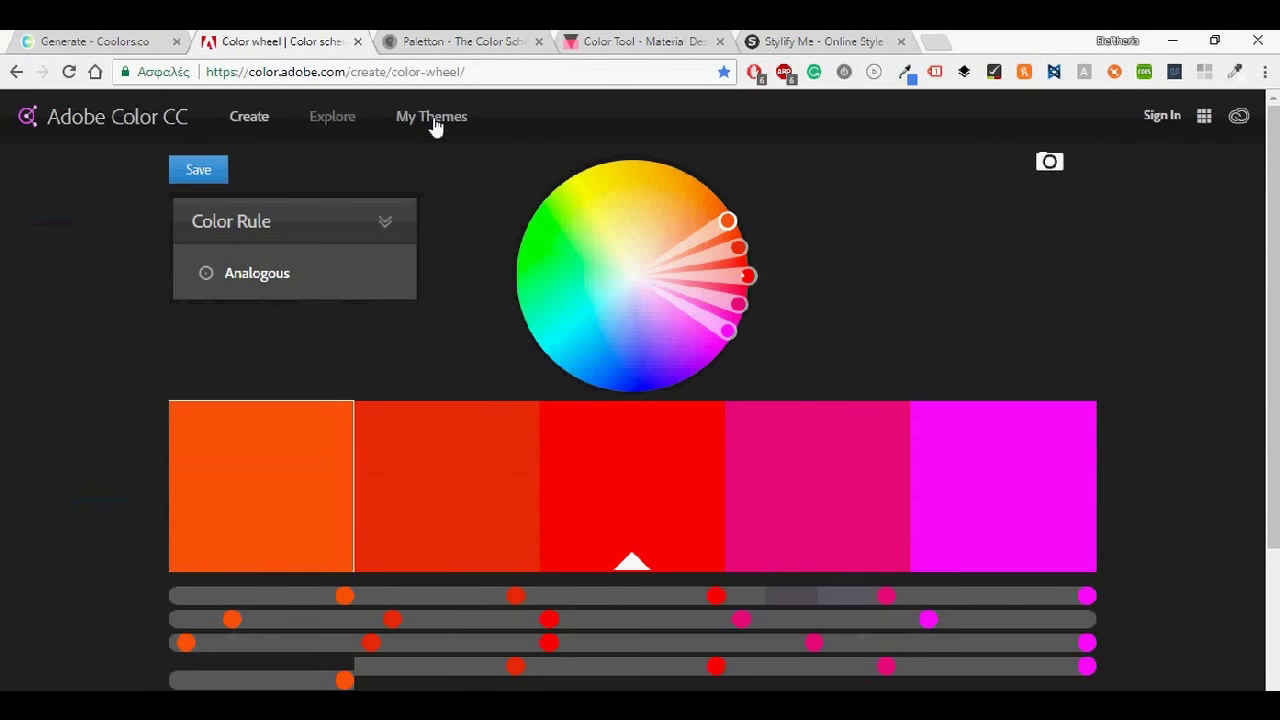
Extract a five-colour theme from the 'create your color scheme' image with Create from Image.
{"action": "left_click", "coordinate": [1050, 163]}
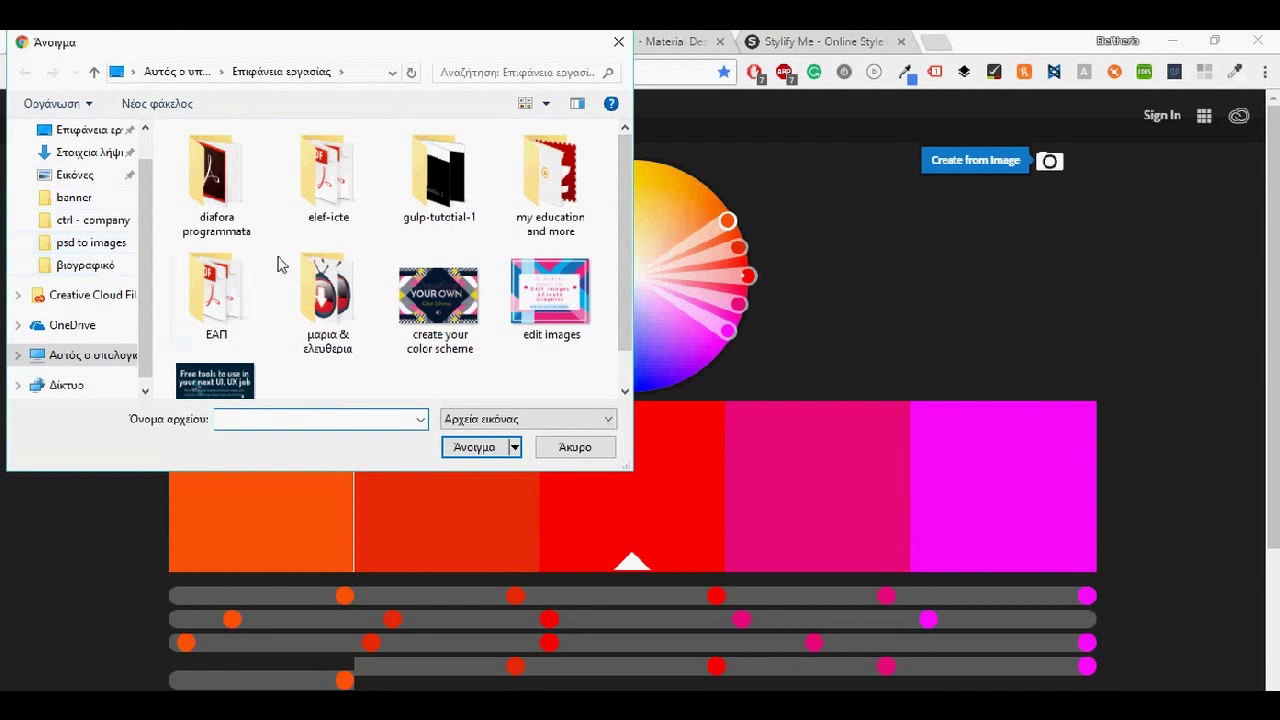
{"action": "scroll", "coordinate": [280, 265], "scroll_direction": "down", "scroll_amount": 1}
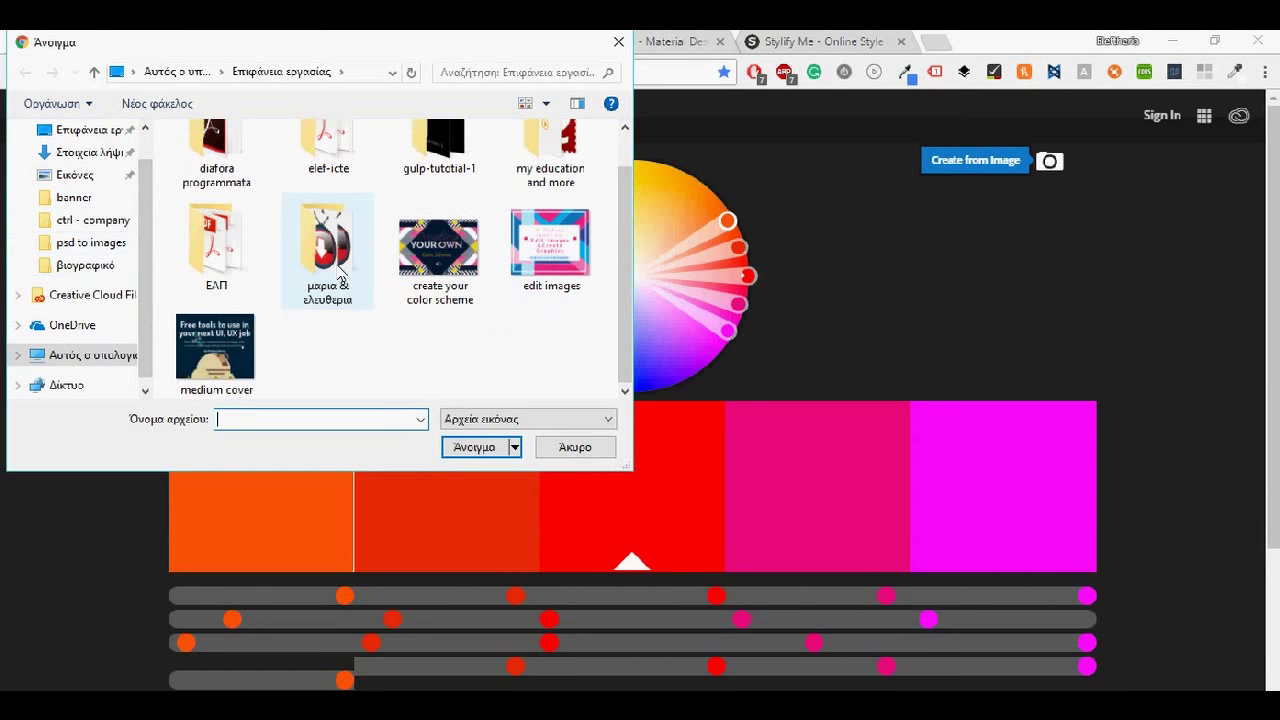
{"action": "left_click", "coordinate": [440, 256]}
{"action": "left_click", "coordinate": [481, 447]}
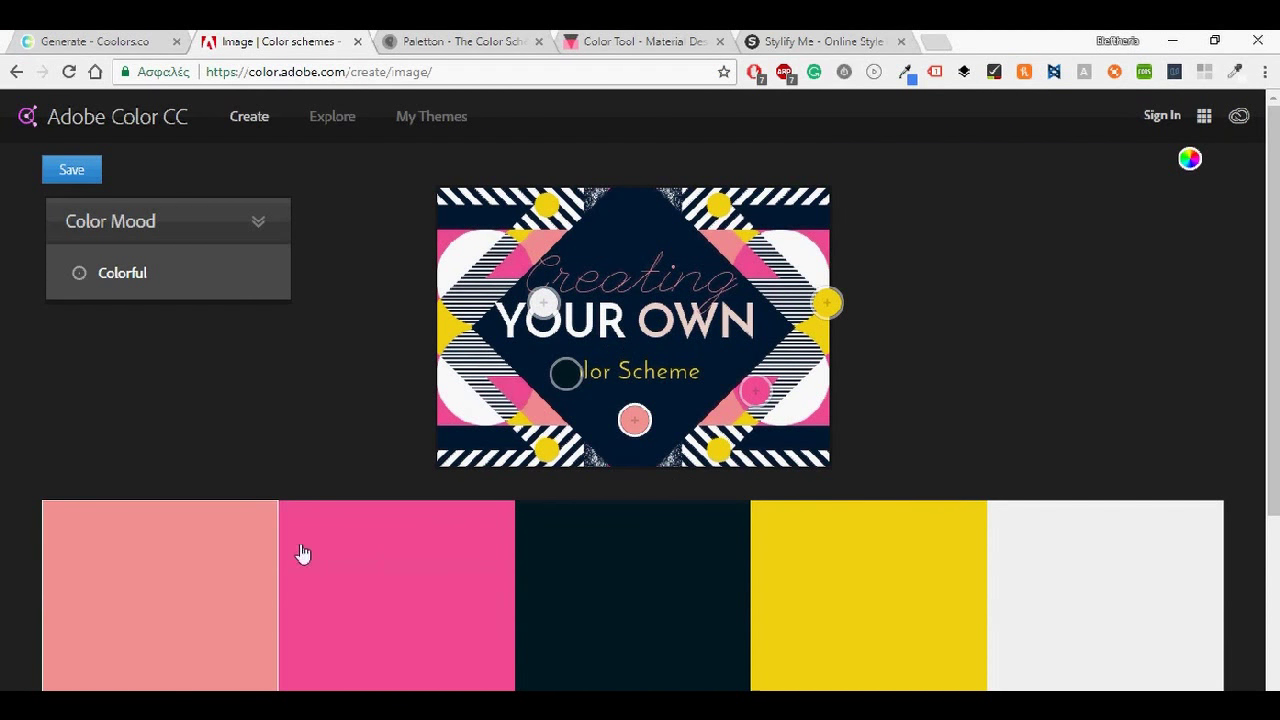
{"action": "scroll", "coordinate": [600, 580], "scroll_direction": "down", "scroll_amount": 3}
{"action": "scroll", "coordinate": [745, 580], "scroll_direction": "up", "scroll_amount": 3}
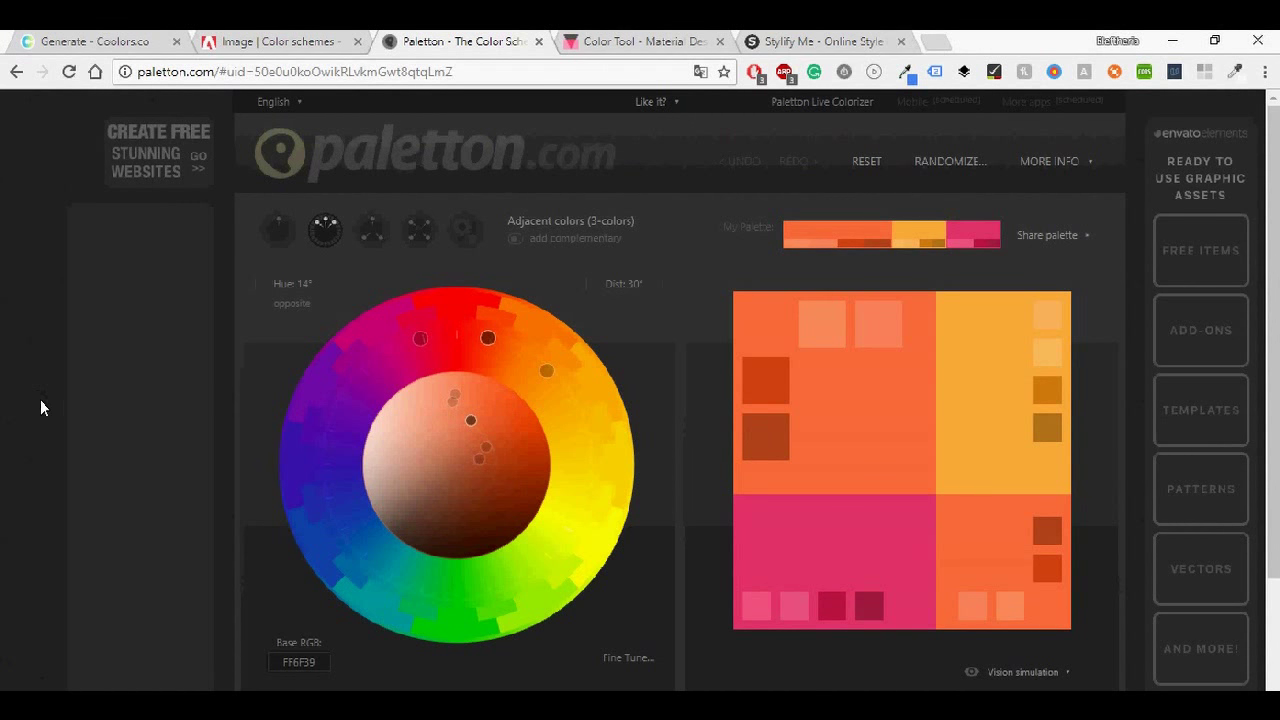
Switch the Paletton scheme to triad, then tetrad, and rotate the base hue to FF8F39.
{"action": "scroll", "coordinate": [43, 404], "scroll_direction": "down", "scroll_amount": 2}
{"action": "scroll", "coordinate": [43, 404], "scroll_direction": "up", "scroll_amount": 2}
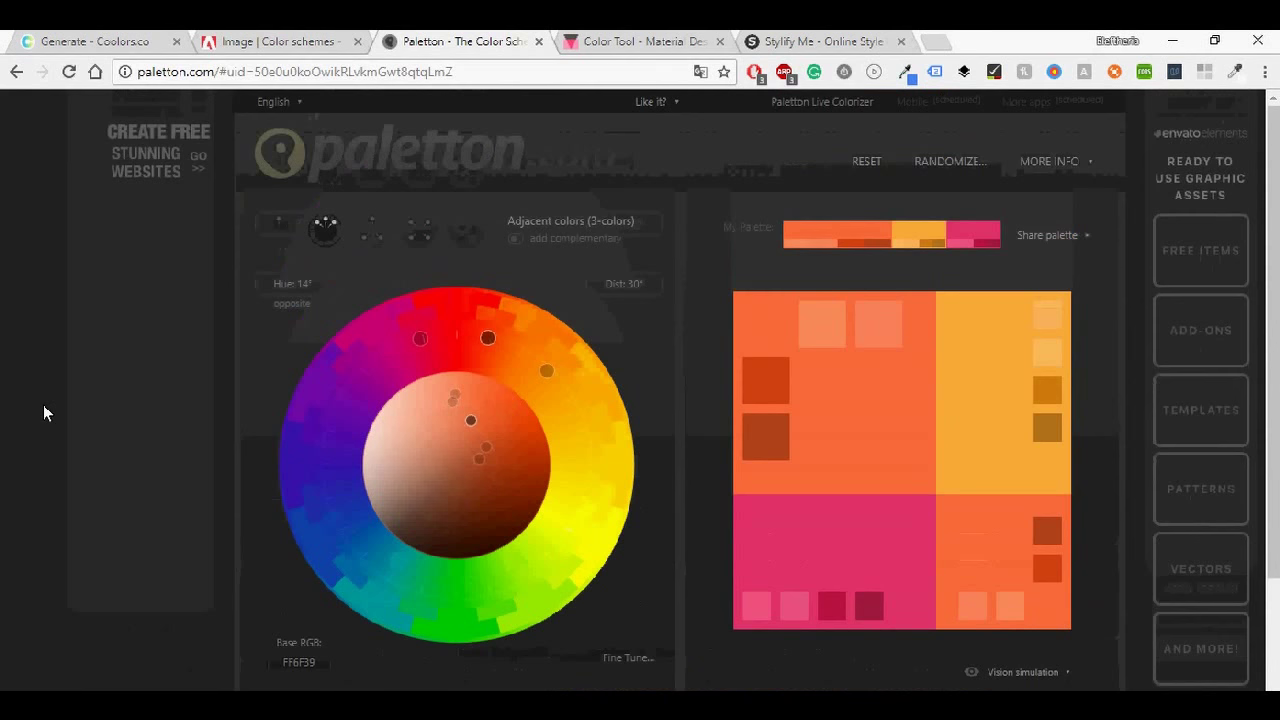
{"action": "left_click", "coordinate": [372, 232]}
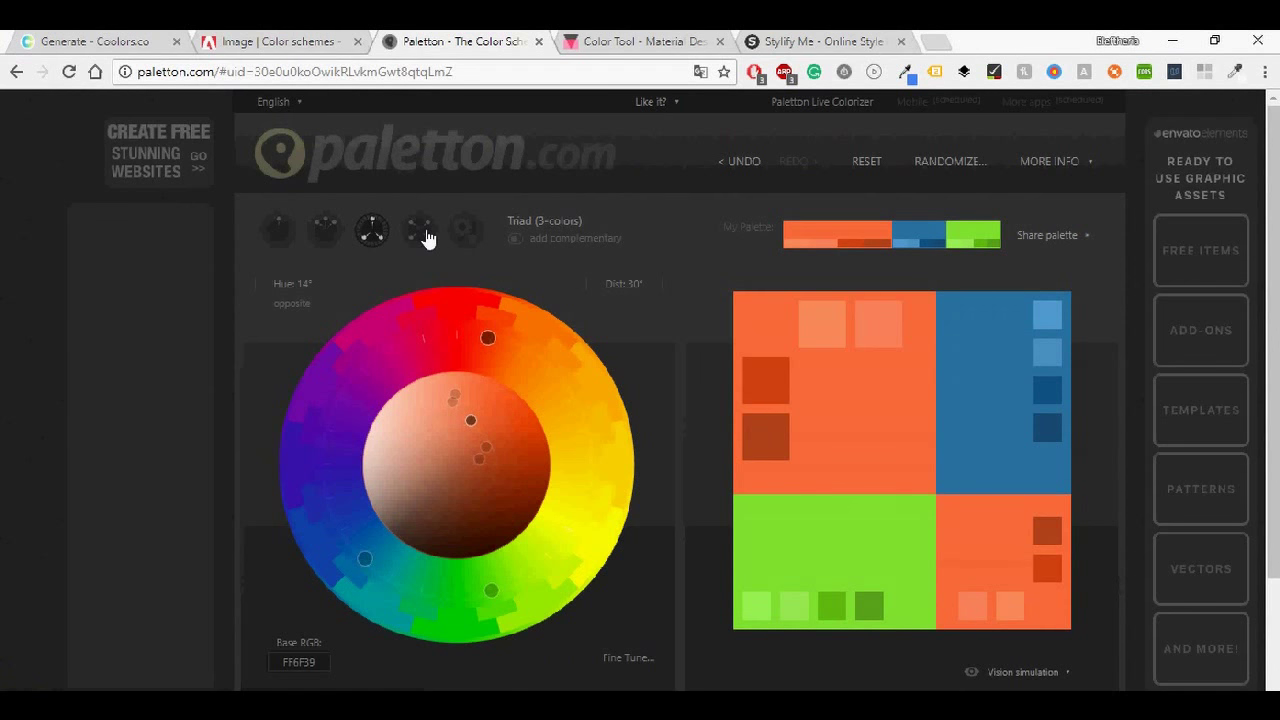
{"action": "left_click", "coordinate": [420, 233]}
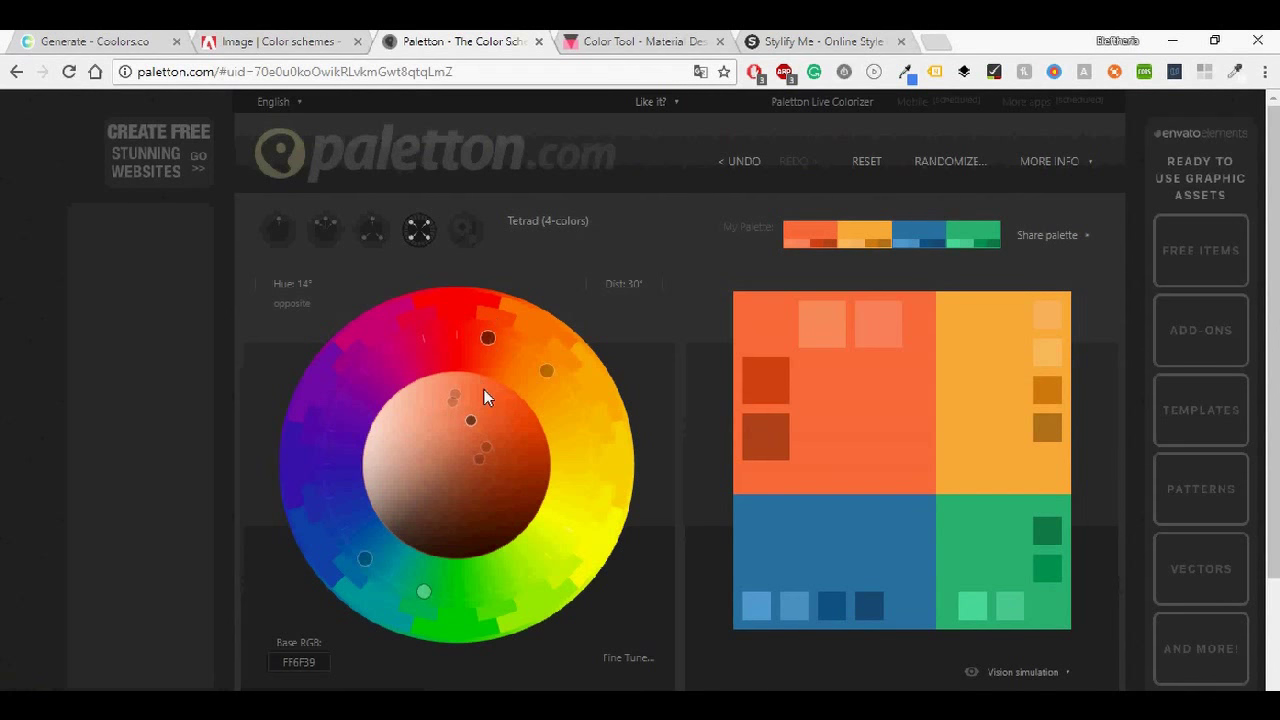
{"action": "left_click_drag", "start_coordinate": [487, 340], "coordinate": [542, 370]}
View and close the orange colour's details, then move to the Material Color Tool.
{"action": "left_click", "coordinate": [775, 383]}
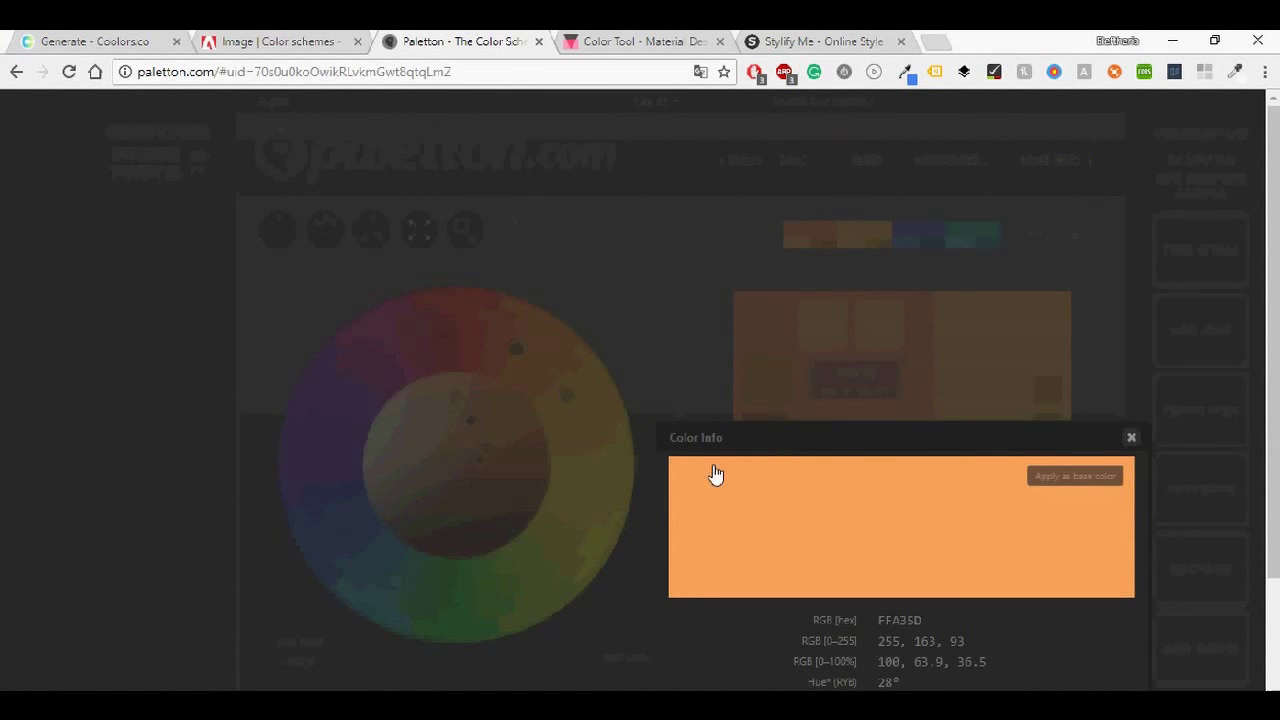
{"action": "left_click", "coordinate": [1131, 439]}
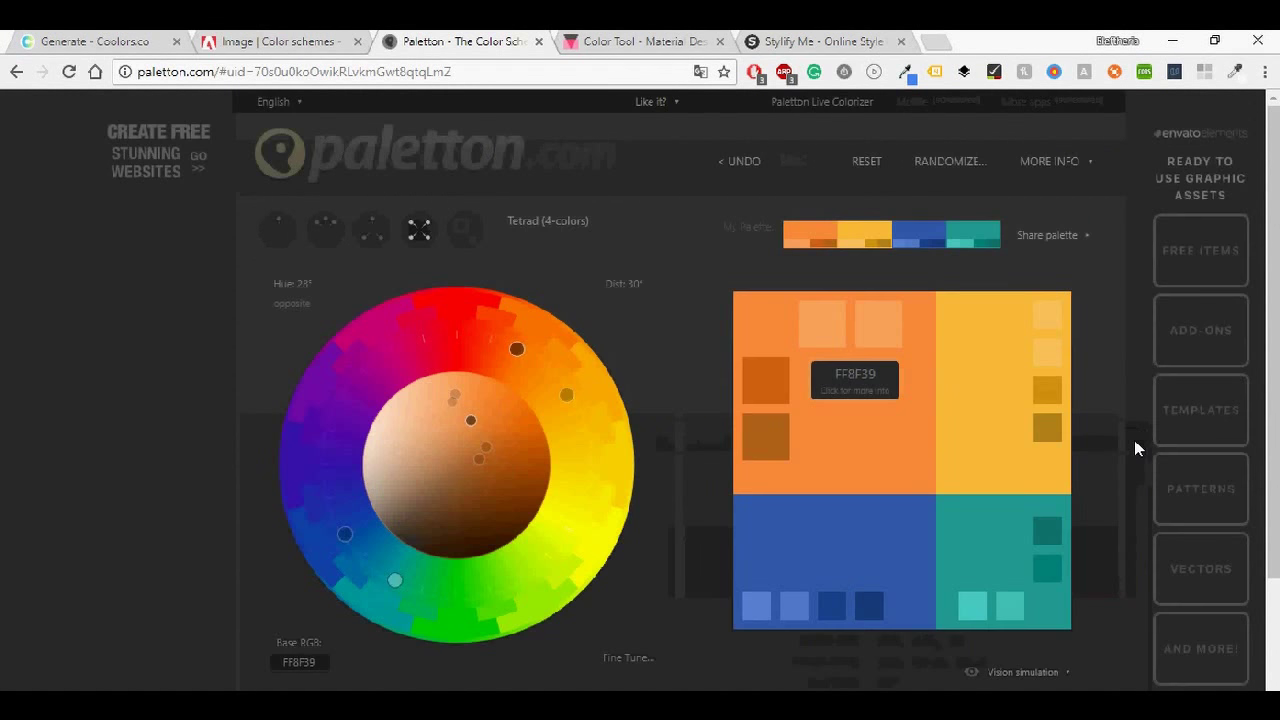
{"action": "scroll", "coordinate": [1134, 448], "scroll_direction": "down", "scroll_amount": 3}
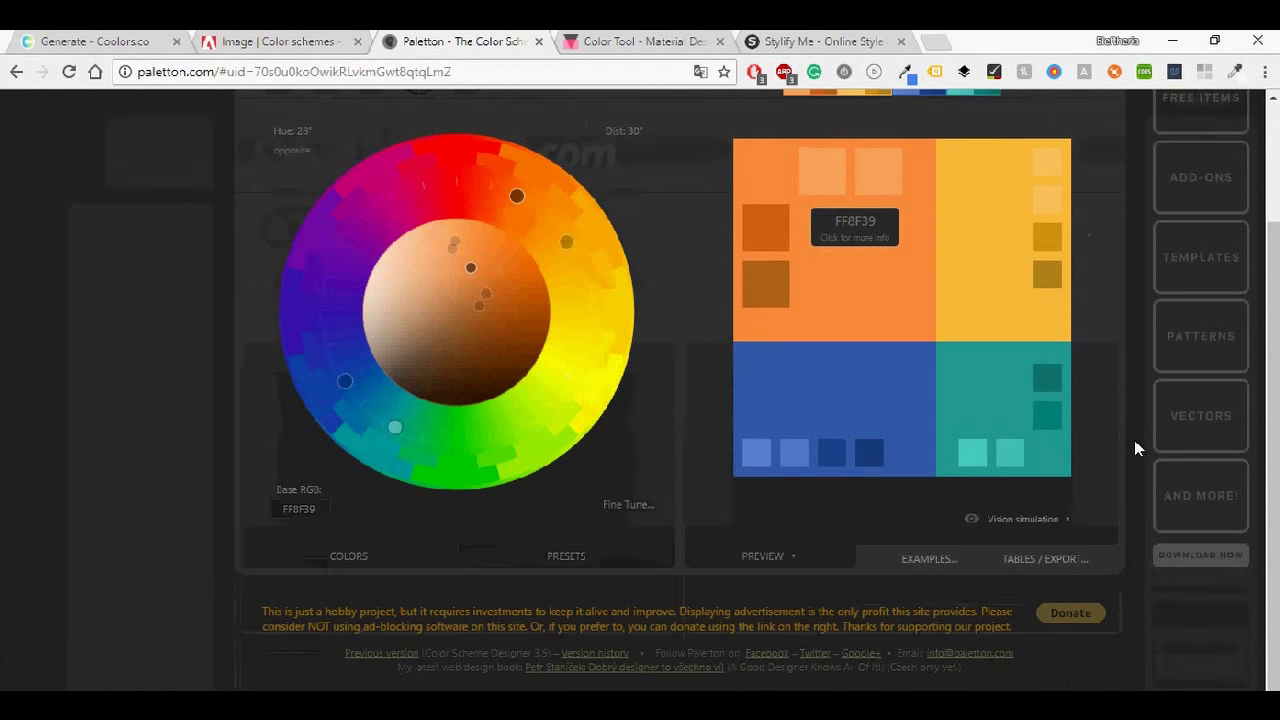
{"action": "scroll", "coordinate": [1134, 448], "scroll_direction": "up", "scroll_amount": 3}
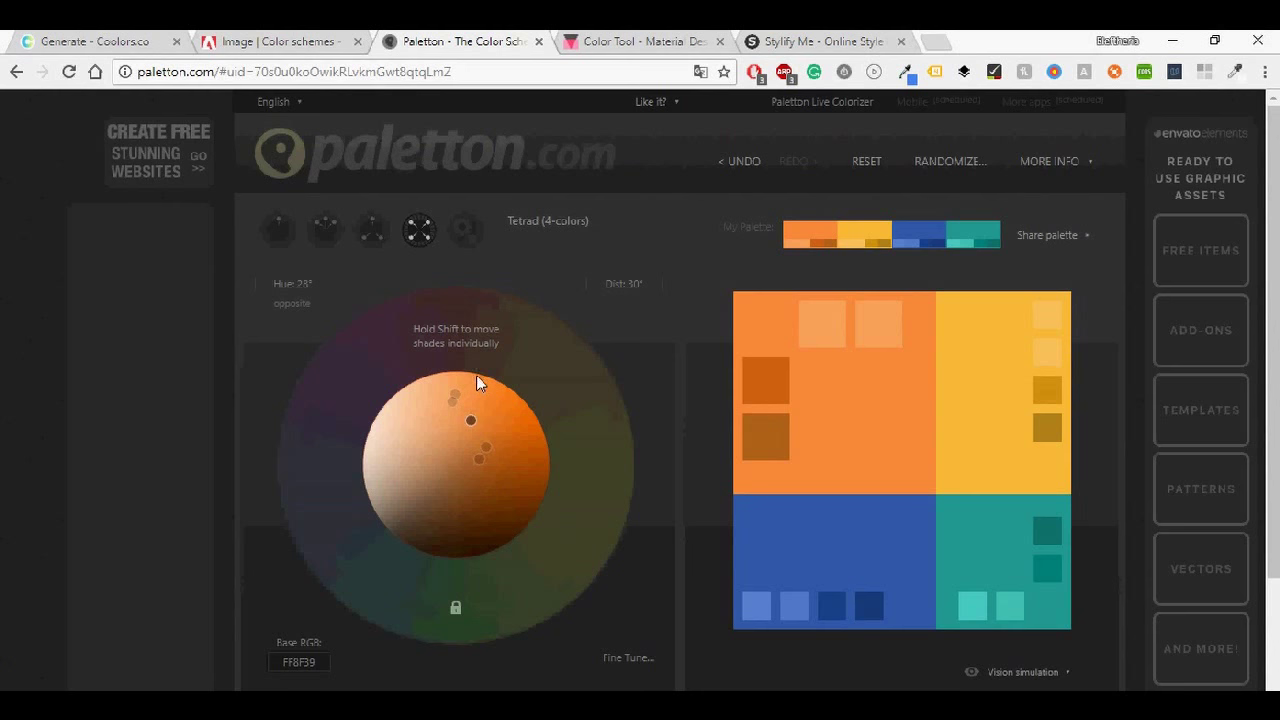
{"action": "left_click", "coordinate": [618, 41]}
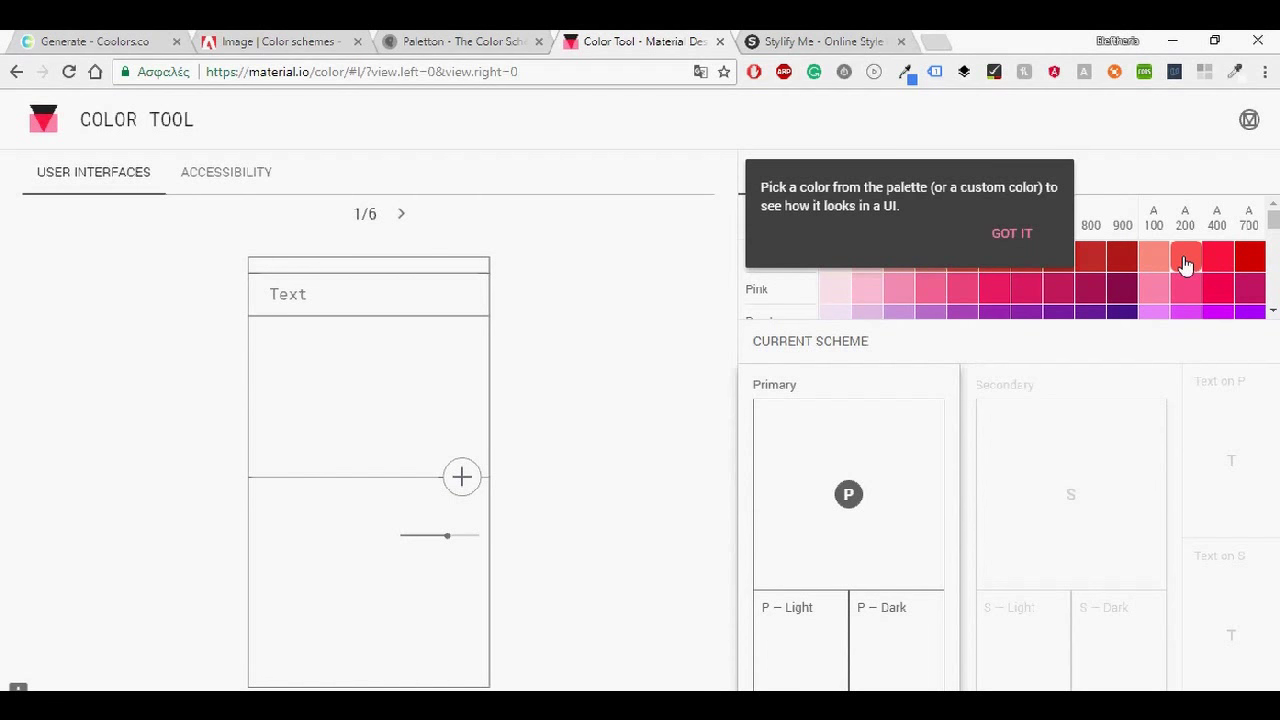
Set the primary colour to cyan #00acc1 and the secondary to Red A200.
{"action": "left_click", "coordinate": [1155, 293]}
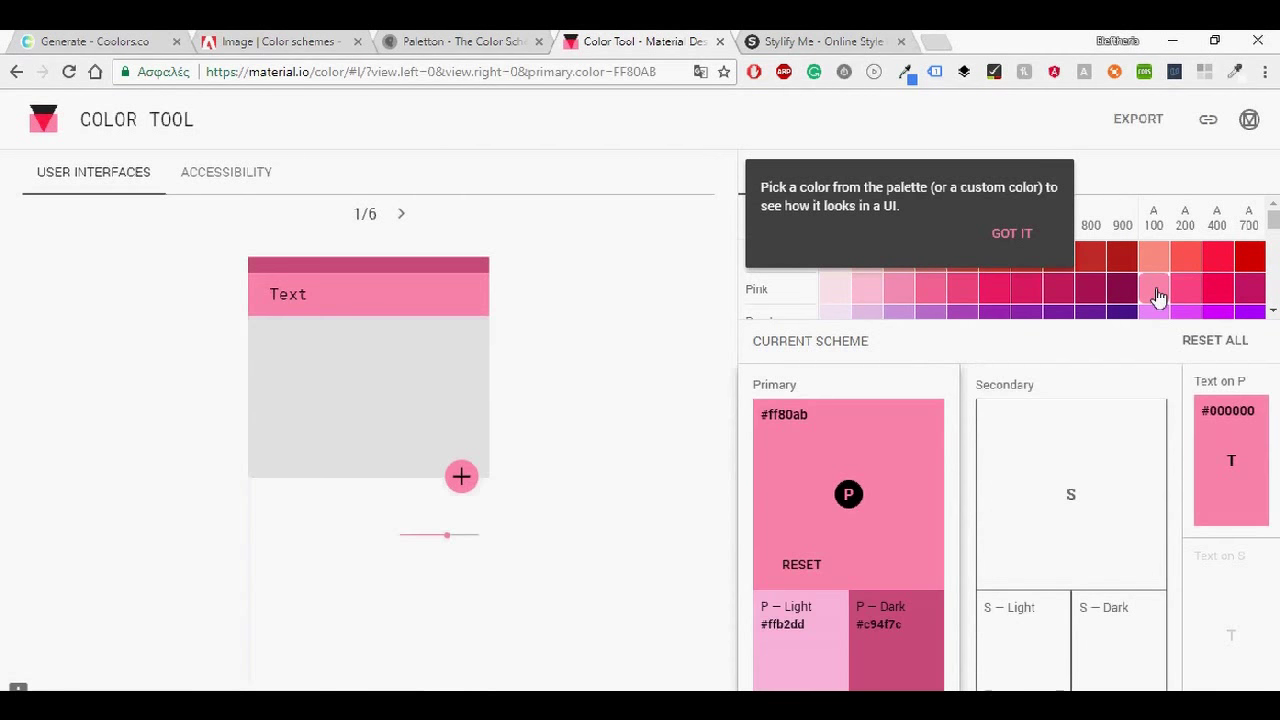
{"action": "left_click", "coordinate": [1025, 240]}
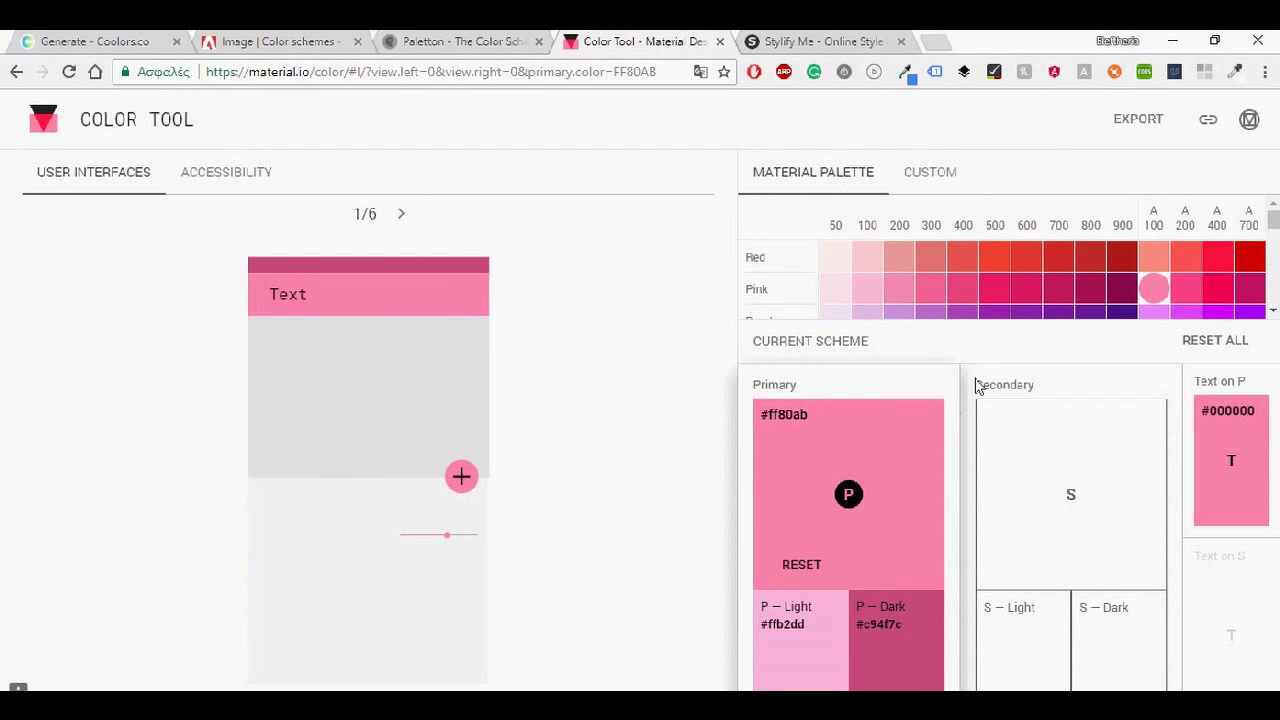
{"action": "scroll", "coordinate": [1032, 295], "scroll_direction": "down", "scroll_amount": 1}
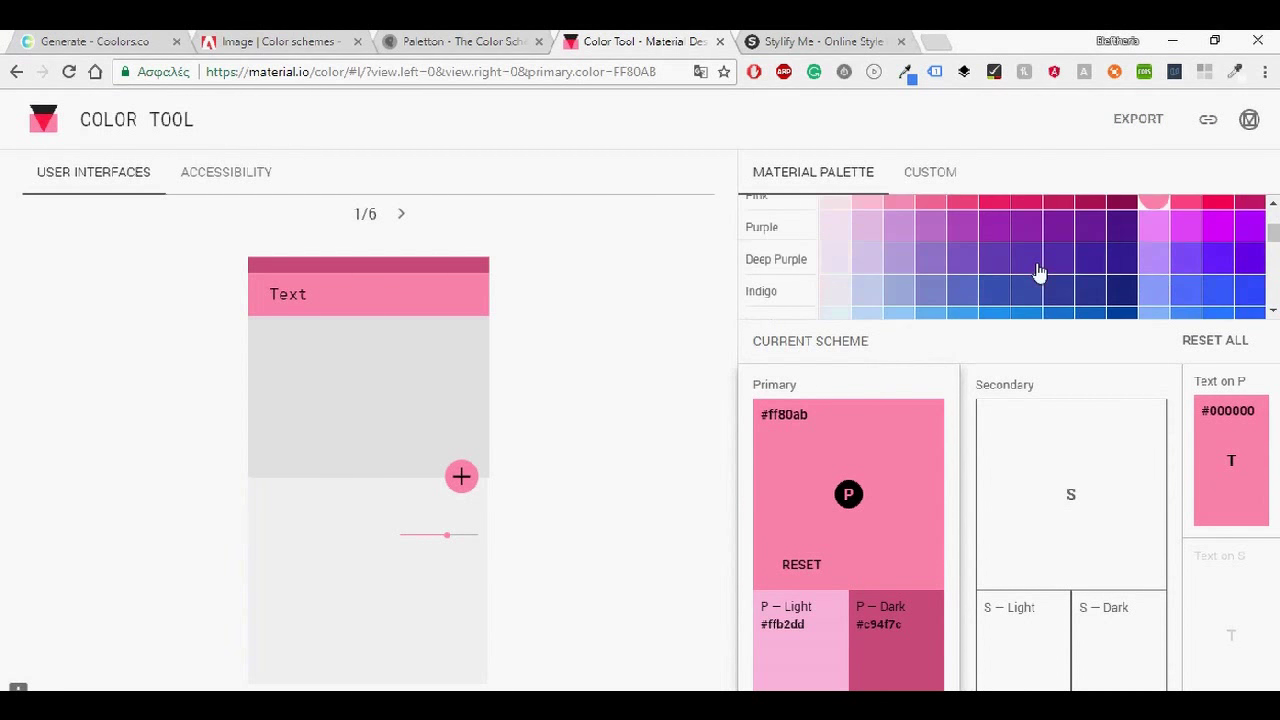
{"action": "scroll", "coordinate": [1030, 285], "scroll_direction": "down", "scroll_amount": 1}
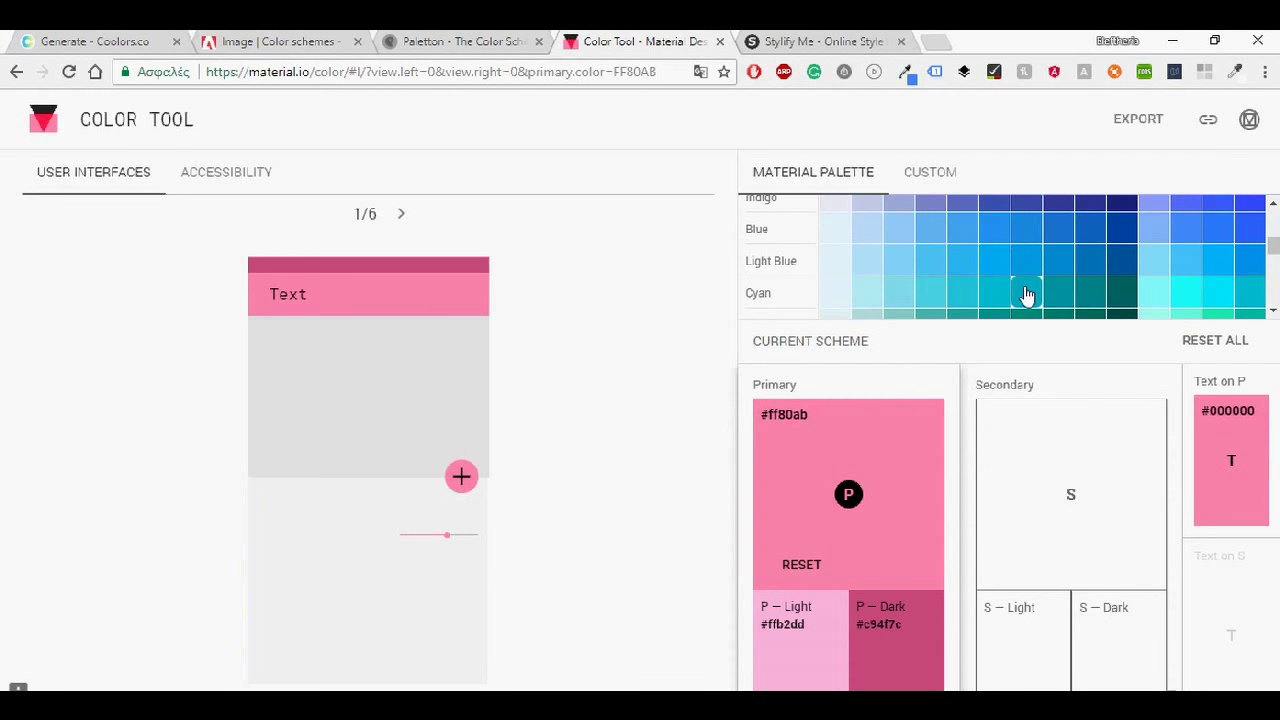
{"action": "left_click", "coordinate": [1026, 292]}
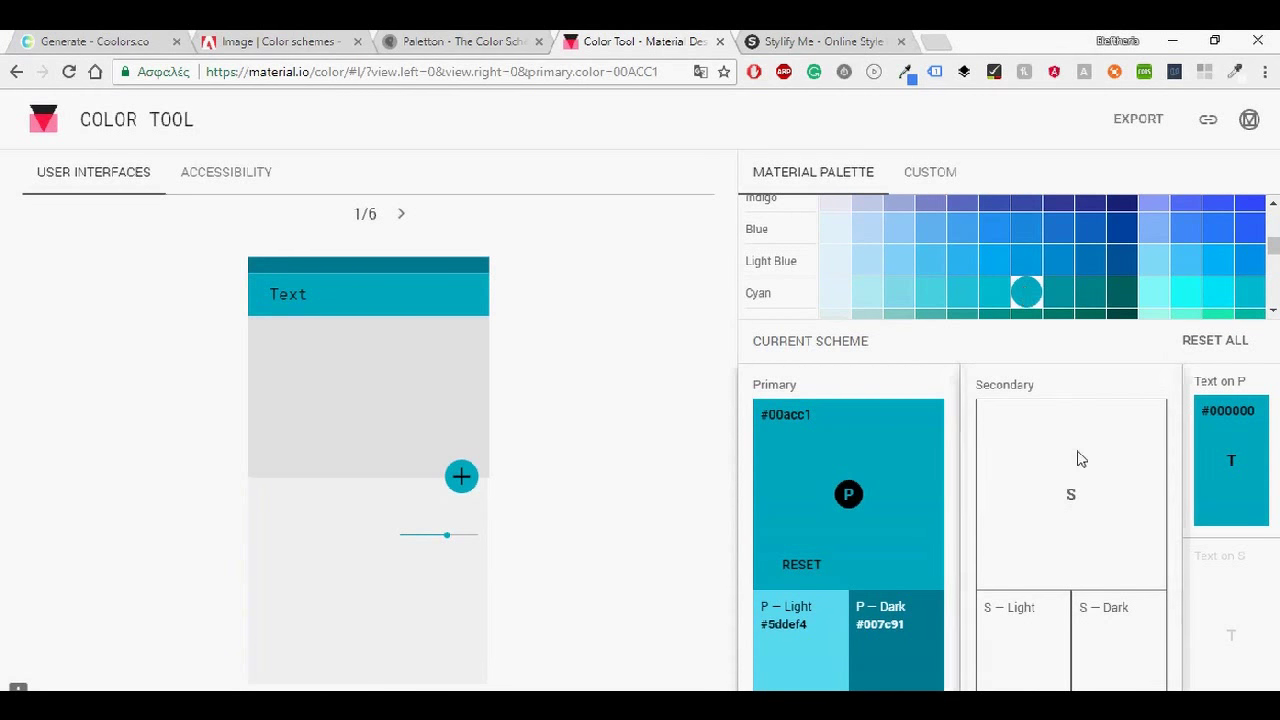
{"action": "left_click", "coordinate": [1077, 457]}
{"action": "scroll", "coordinate": [1150, 290], "scroll_direction": "up", "scroll_amount": 1}
{"action": "scroll", "coordinate": [1150, 285], "scroll_direction": "up", "scroll_amount": 1}
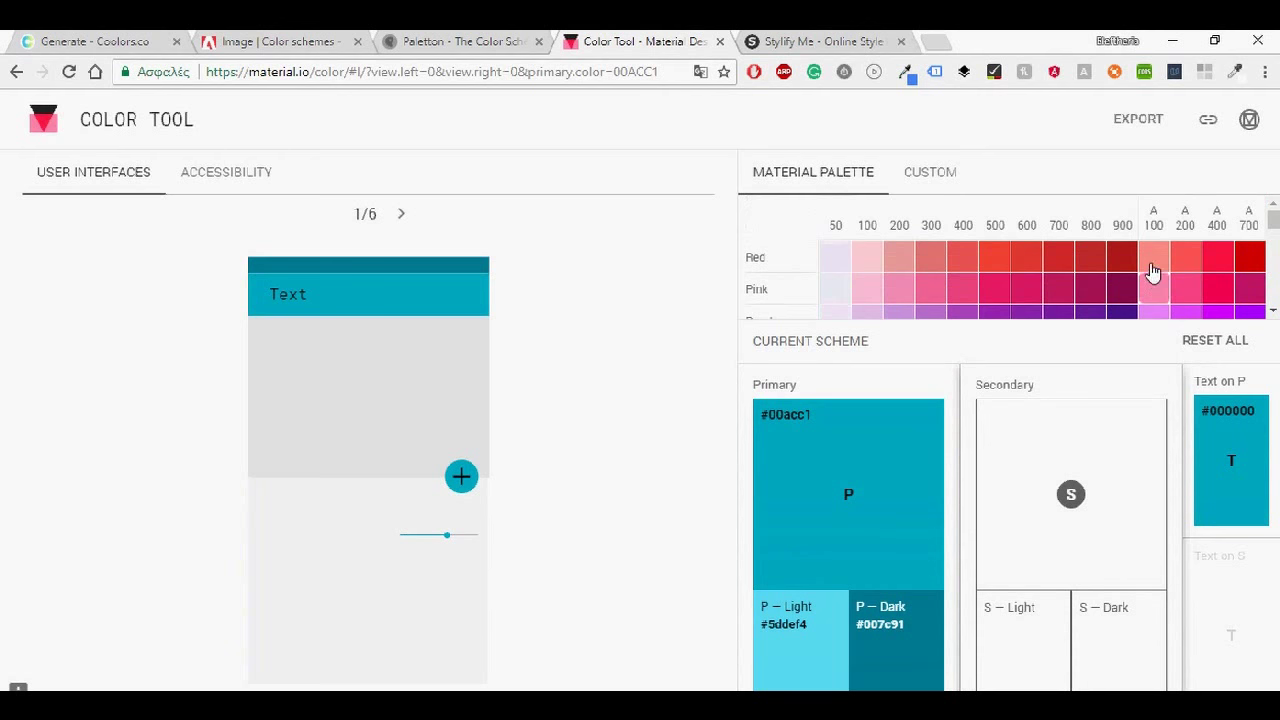
{"action": "left_click", "coordinate": [1185, 257]}
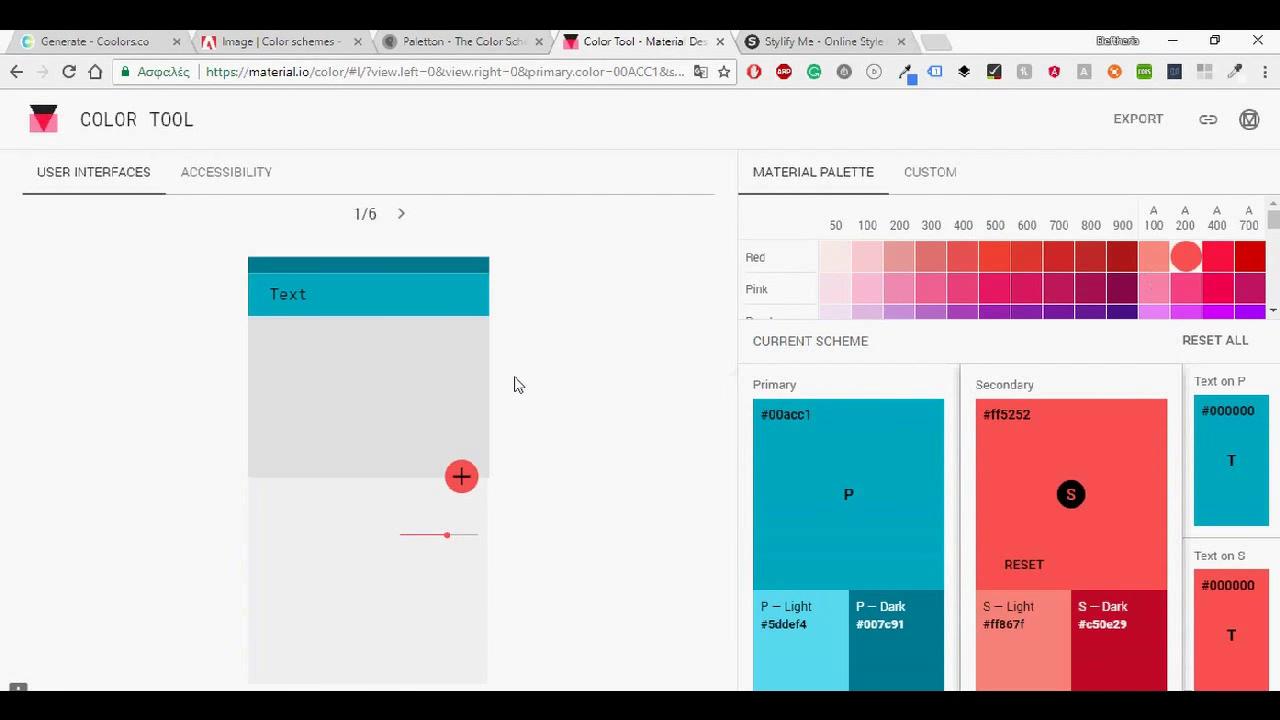
Step through the sample previews to 6/6 and show the text-legibility accessibility cards.
{"action": "left_click", "coordinate": [400, 214]}
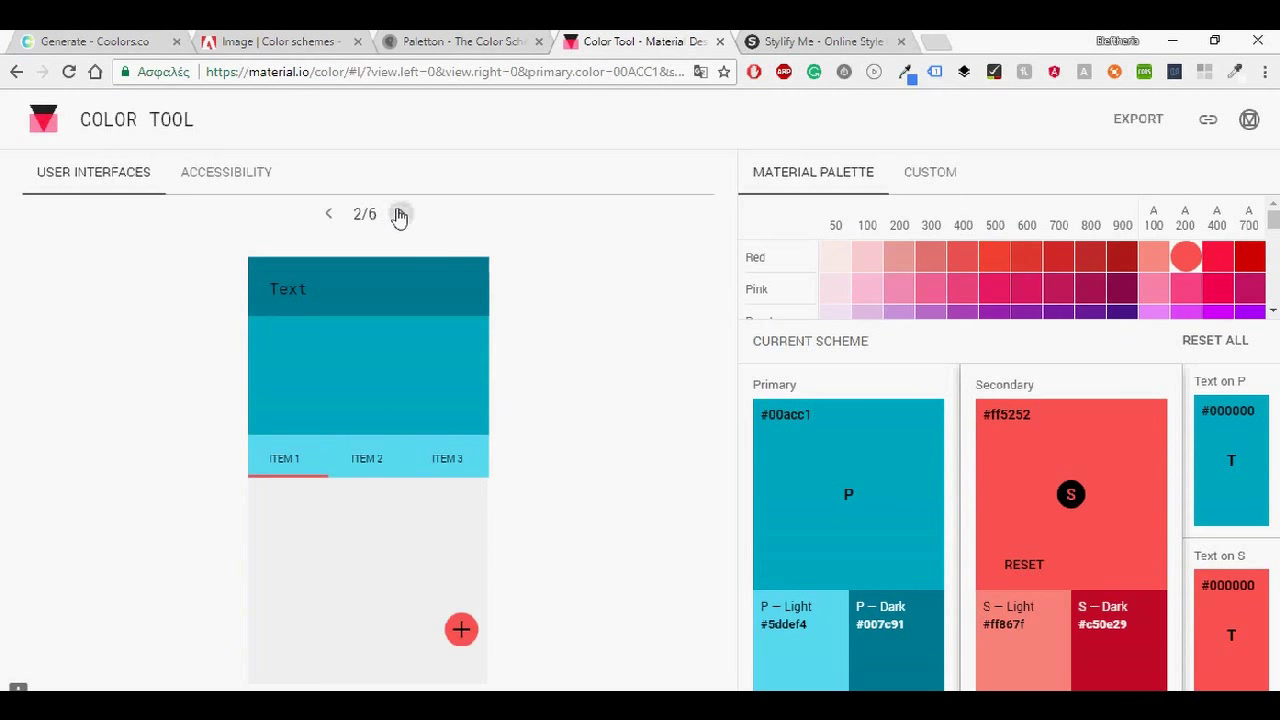
{"action": "left_click", "coordinate": [399, 215]}
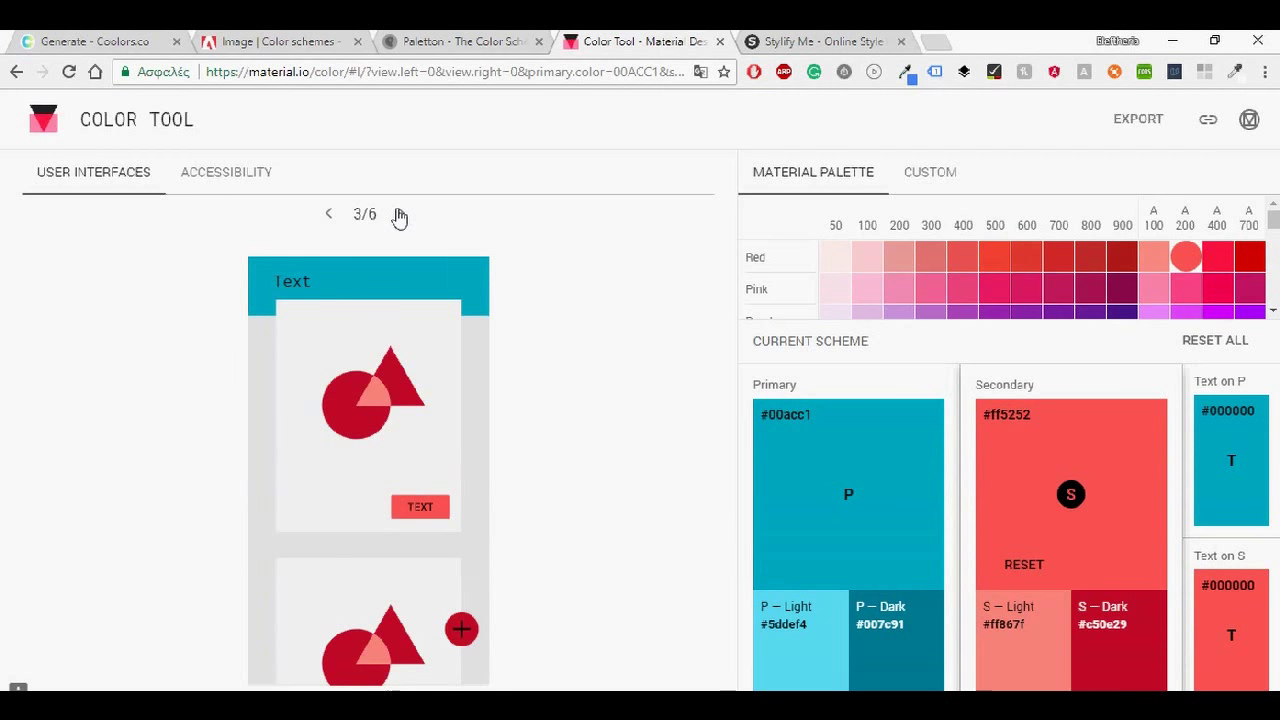
{"action": "left_click", "coordinate": [399, 215]}
{"action": "left_click", "coordinate": [399, 215]}
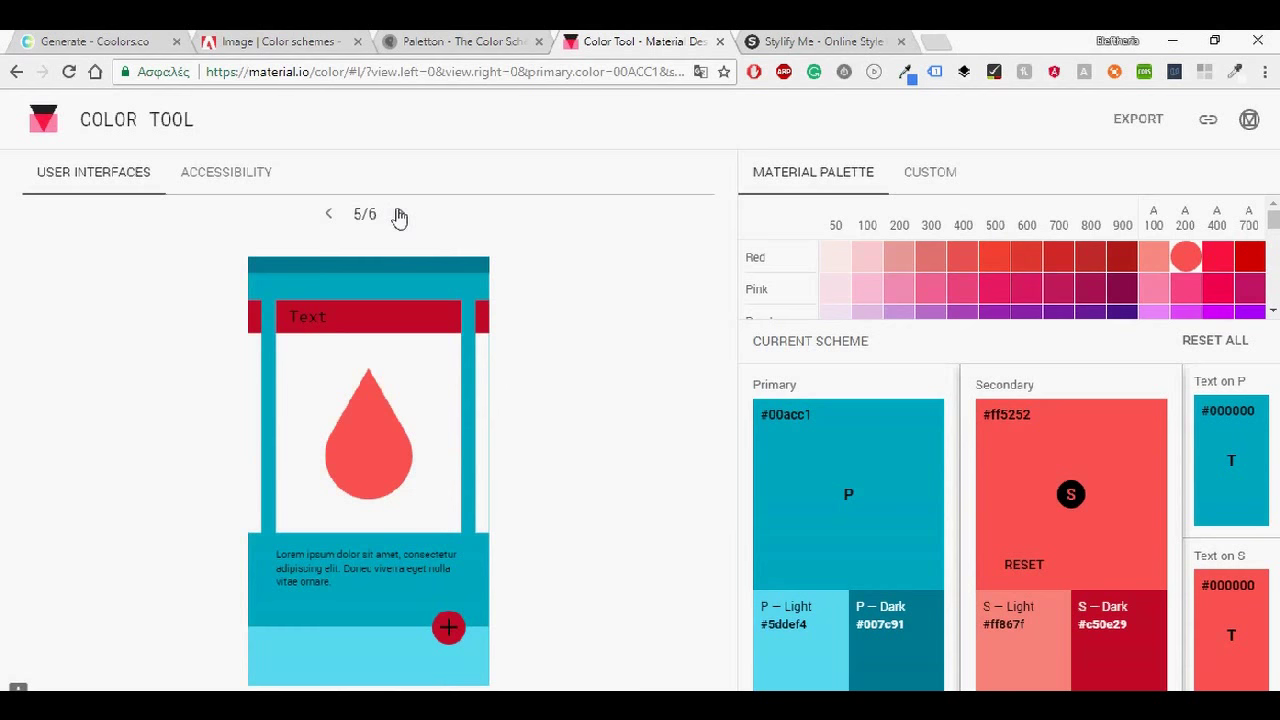
{"action": "left_click", "coordinate": [399, 215]}
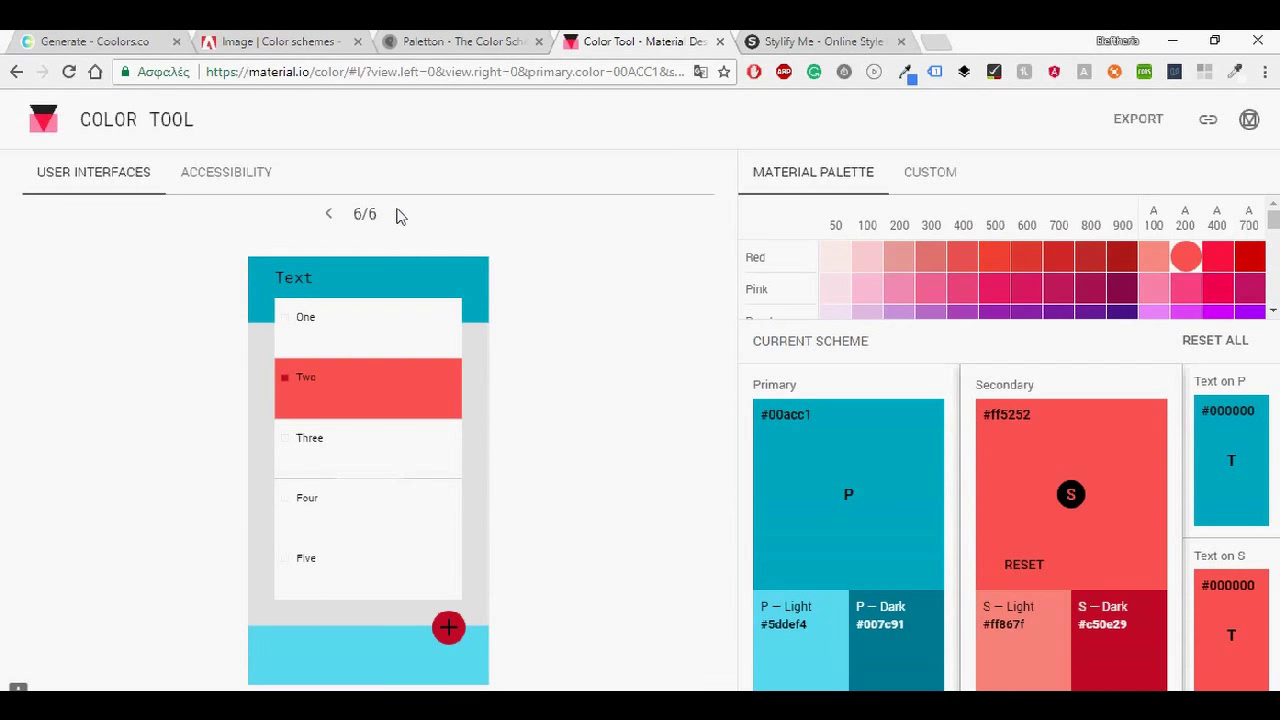
{"action": "left_click", "coordinate": [246, 172]}
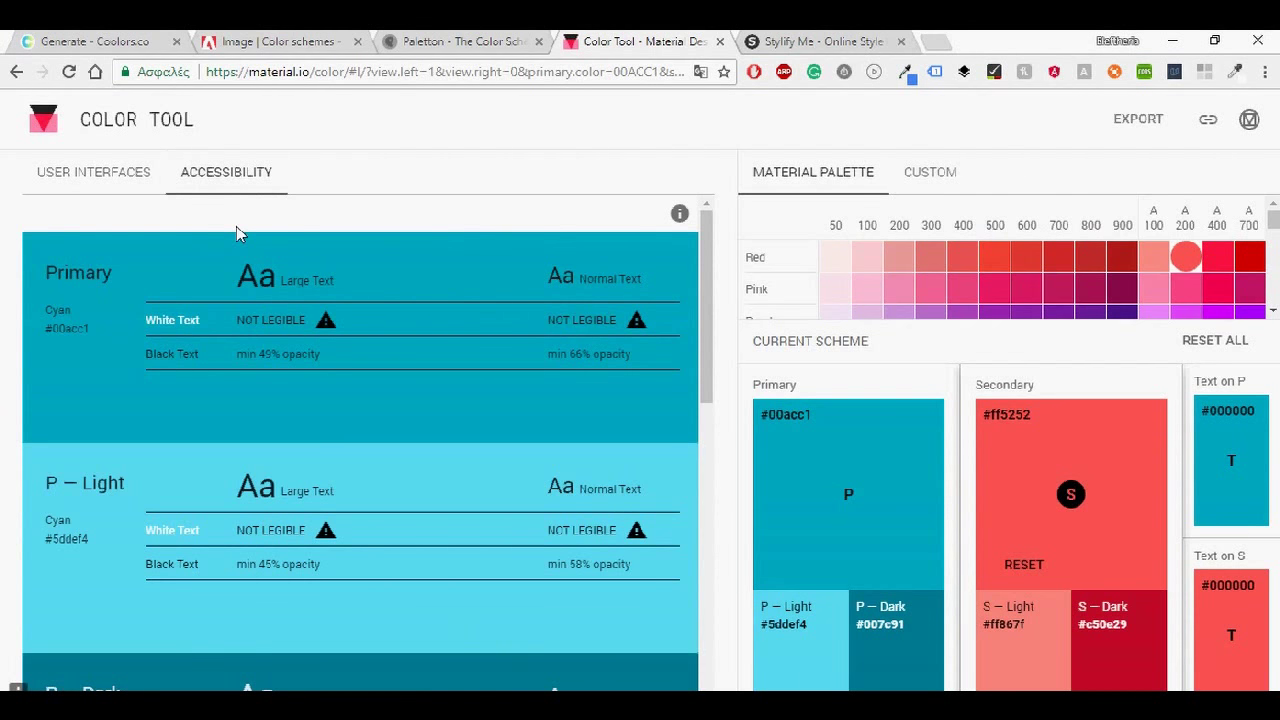
Scroll the accessibility cards and select the NOT LEGIBLE rating on P — Dark.
{"action": "scroll", "coordinate": [84, 275], "scroll_direction": "down", "scroll_amount": 6}
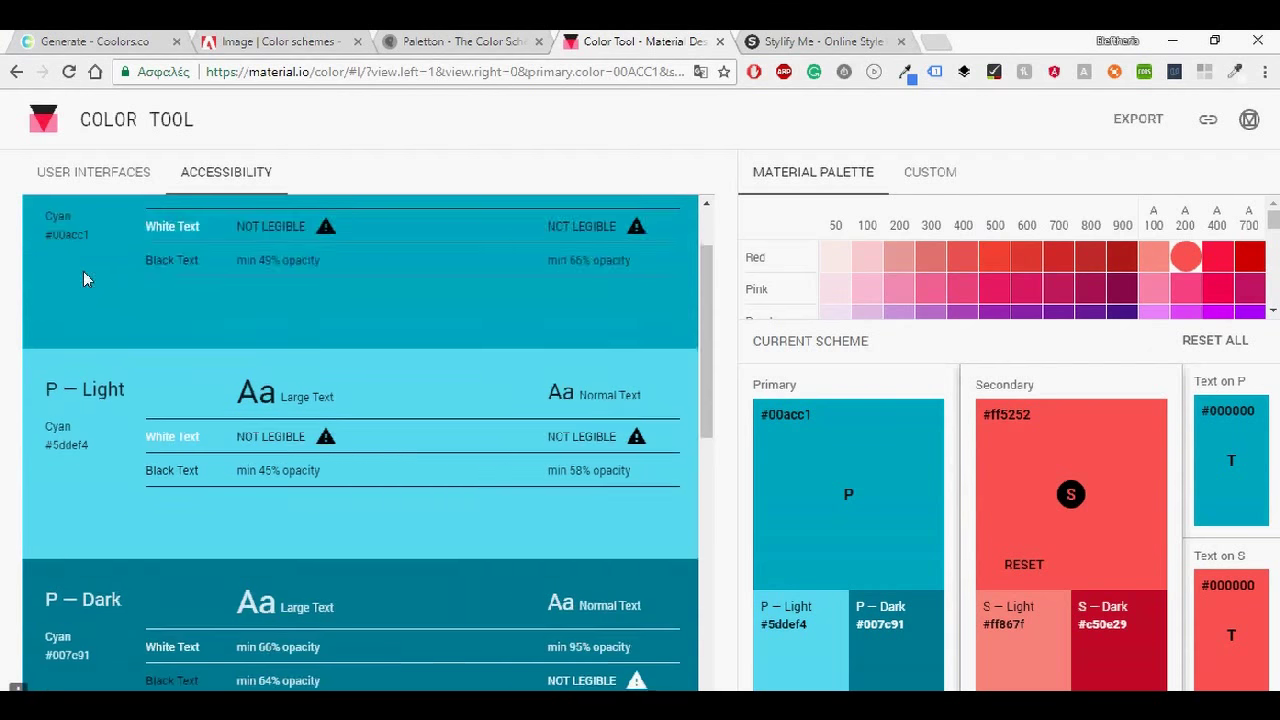
{"action": "scroll", "coordinate": [83, 271], "scroll_direction": "up", "scroll_amount": 2}
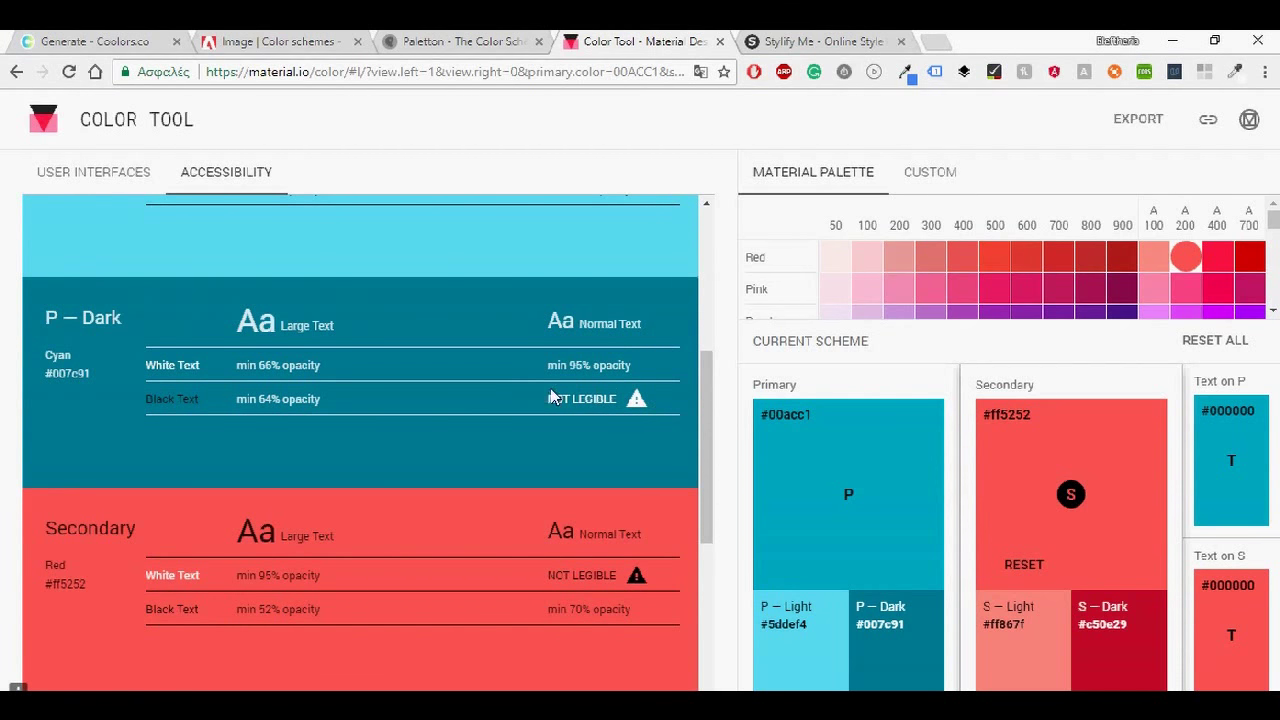
{"action": "left_click_drag", "start_coordinate": [614, 398], "coordinate": [550, 396]}
Copy a shareable link to the cyan #00acc1 and red #ff5252 scheme.
{"action": "scroll", "coordinate": [446, 365], "scroll_direction": "up", "scroll_amount": 4}
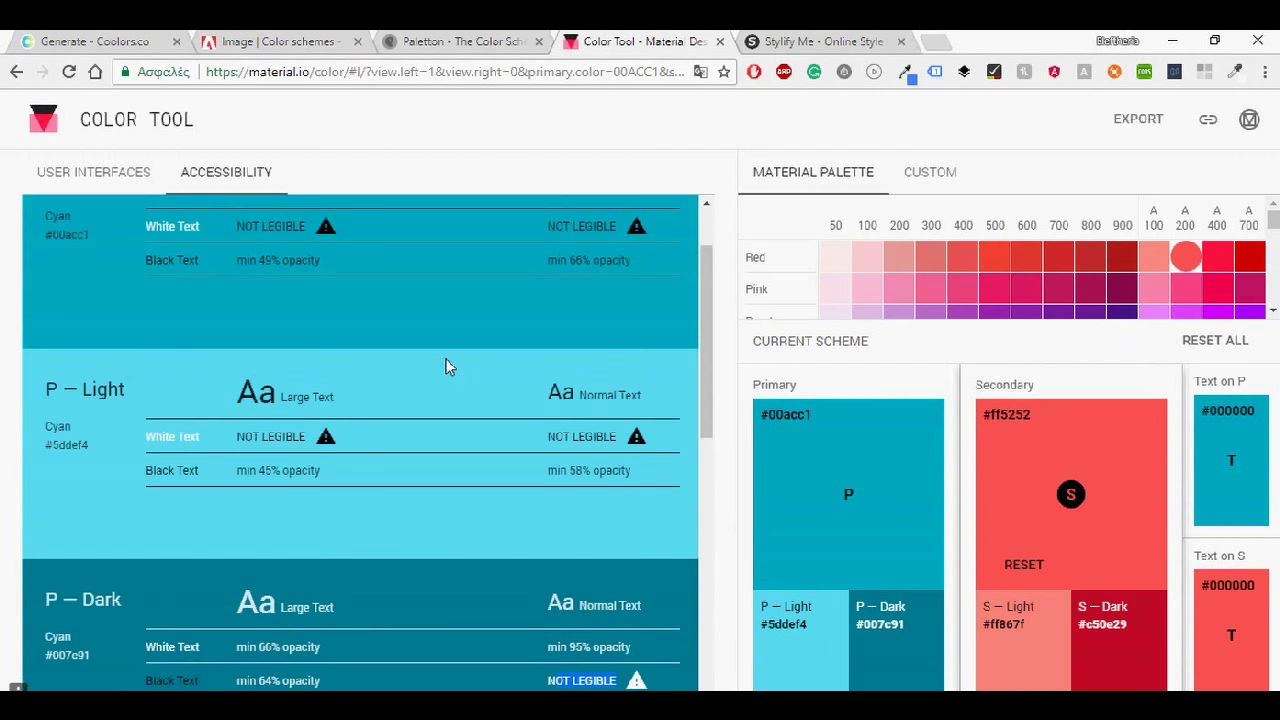
{"action": "scroll", "coordinate": [446, 345], "scroll_direction": "down", "scroll_amount": 8}
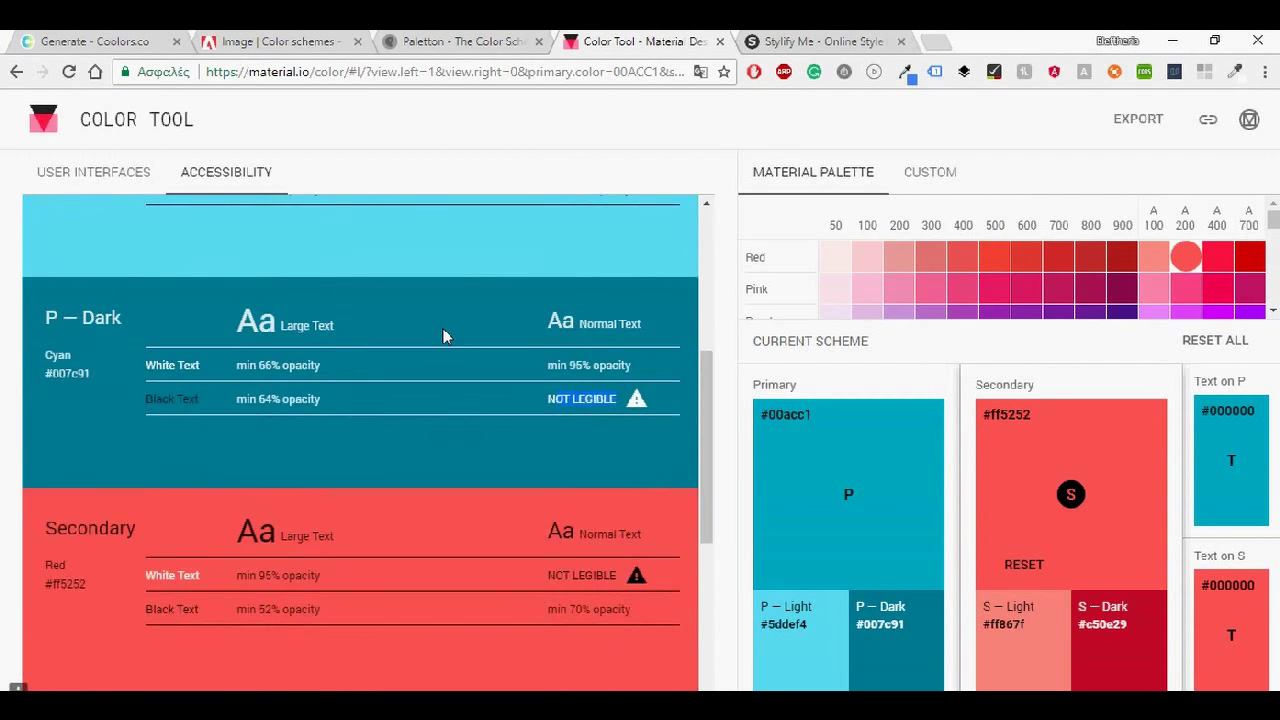
{"action": "scroll", "coordinate": [446, 337], "scroll_direction": "up", "scroll_amount": 8}
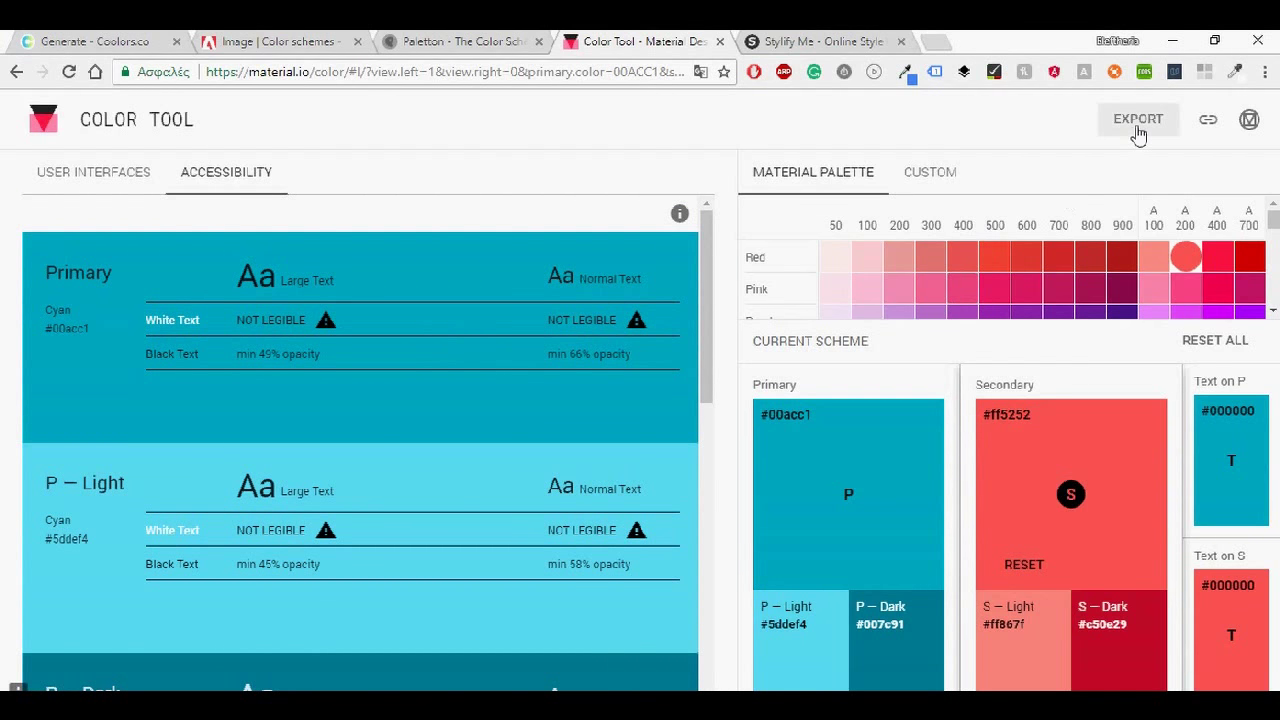
{"action": "left_click", "coordinate": [1208, 122]}
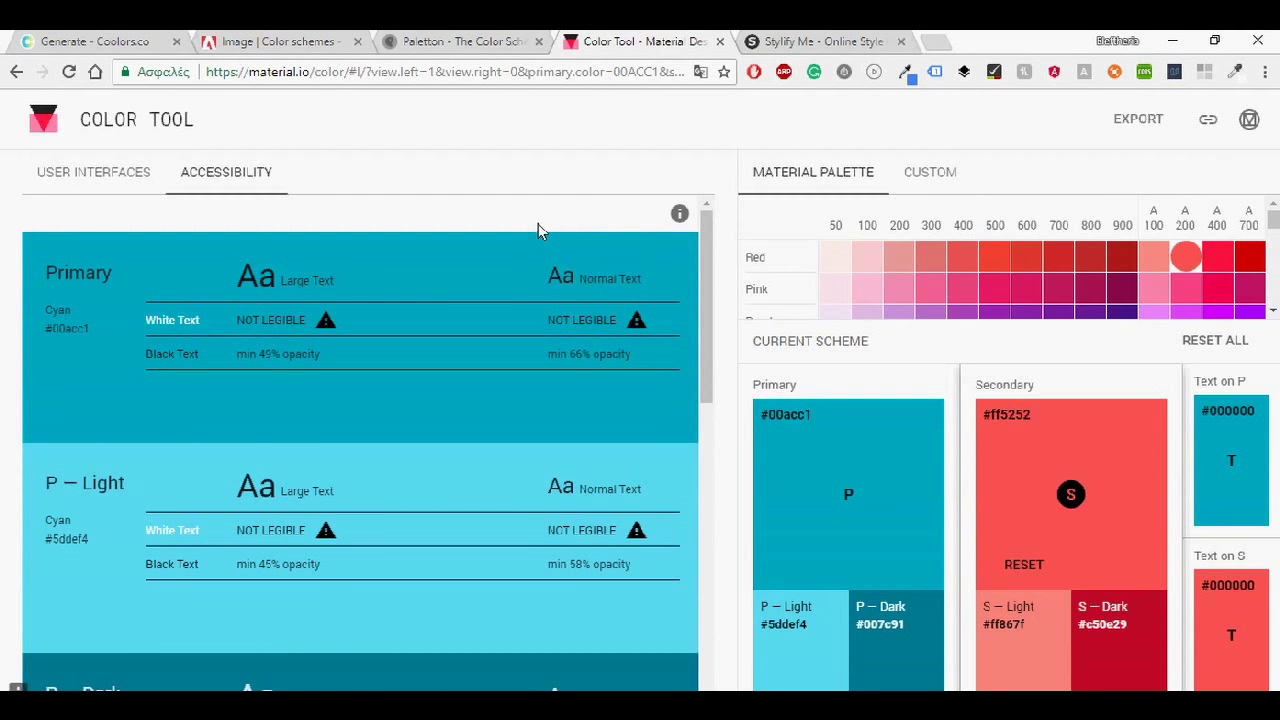
Switch to Stylify Me and scroll through its empty style-report sections and back up.
{"action": "left_click", "coordinate": [768, 43]}
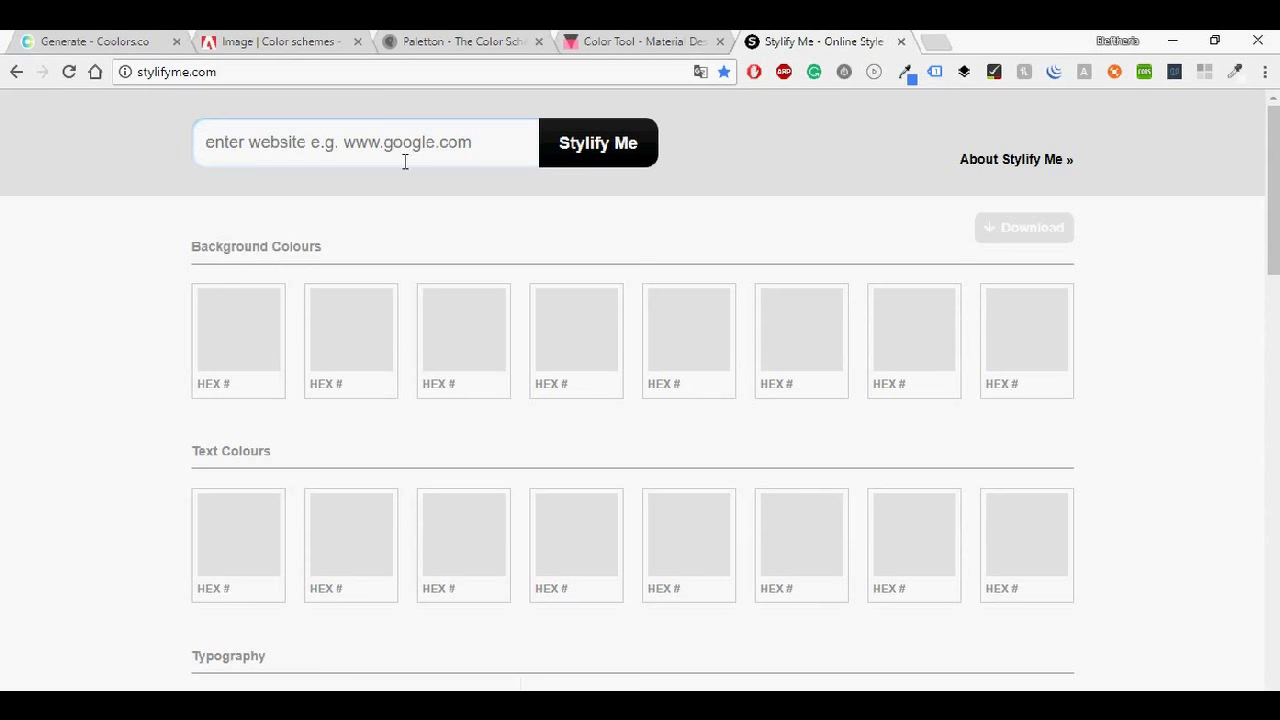
{"action": "scroll", "coordinate": [391, 180], "scroll_direction": "down", "scroll_amount": 2}
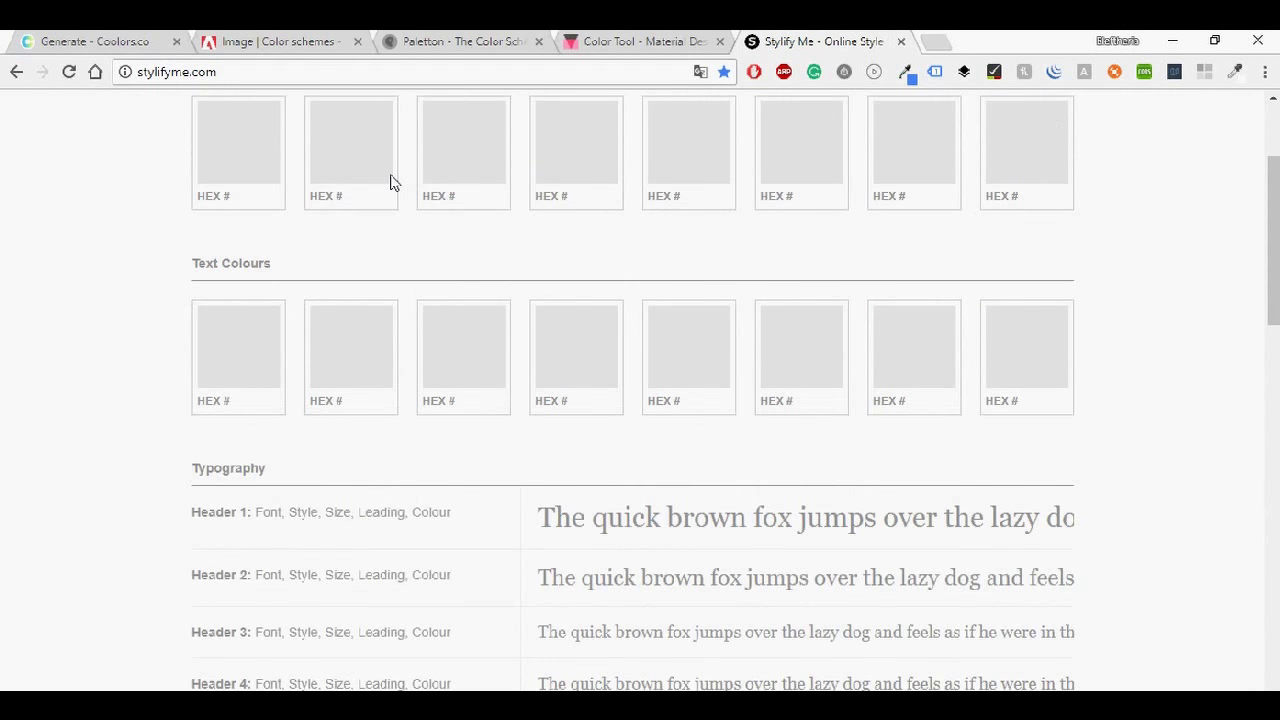
{"action": "scroll", "coordinate": [391, 181], "scroll_direction": "down", "scroll_amount": 2}
{"action": "scroll", "coordinate": [391, 182], "scroll_direction": "down", "scroll_amount": 3}
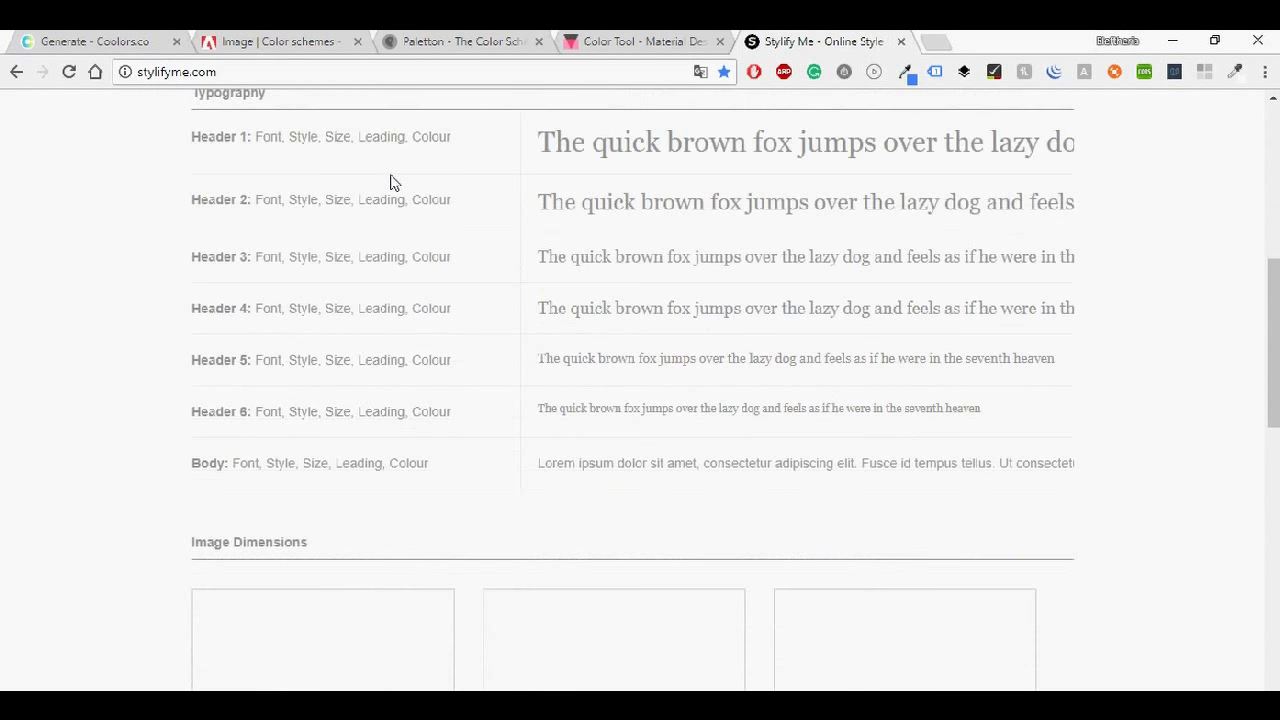
{"action": "scroll", "coordinate": [391, 182], "scroll_direction": "down", "scroll_amount": 2}
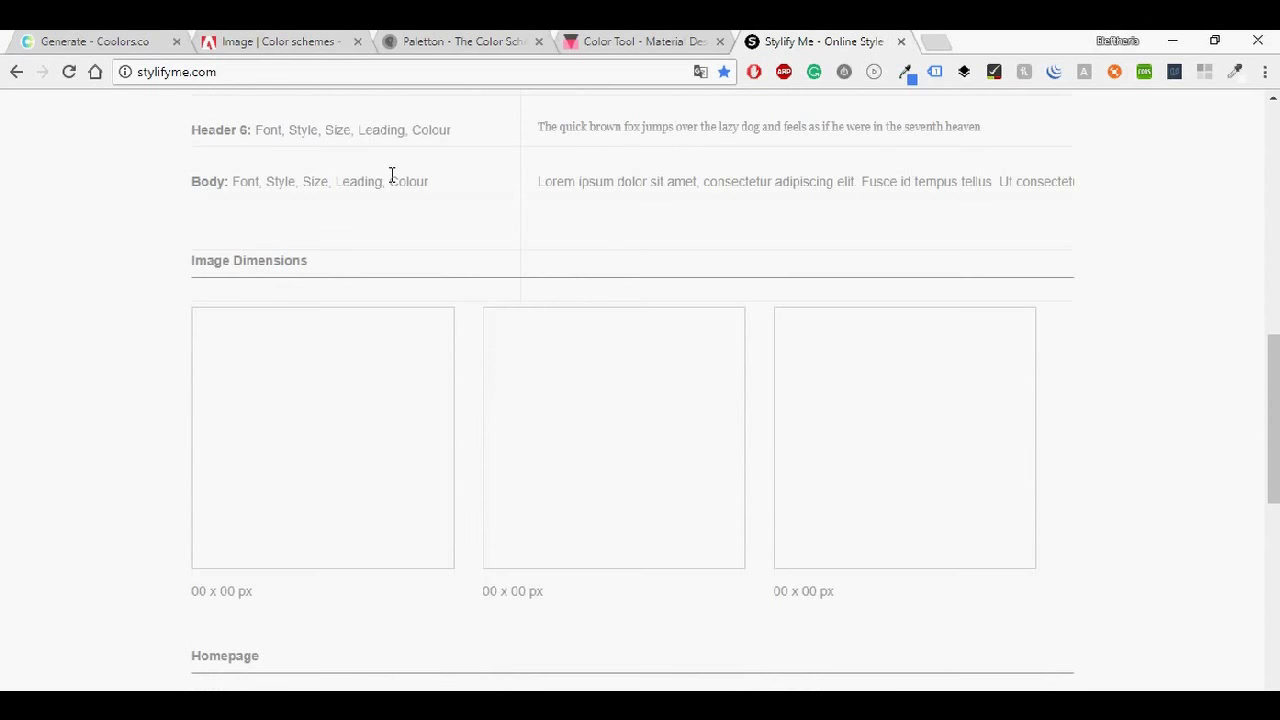
{"action": "scroll", "coordinate": [392, 175], "scroll_direction": "up", "scroll_amount": 1}
{"action": "scroll", "coordinate": [391, 178], "scroll_direction": "up", "scroll_amount": 5}
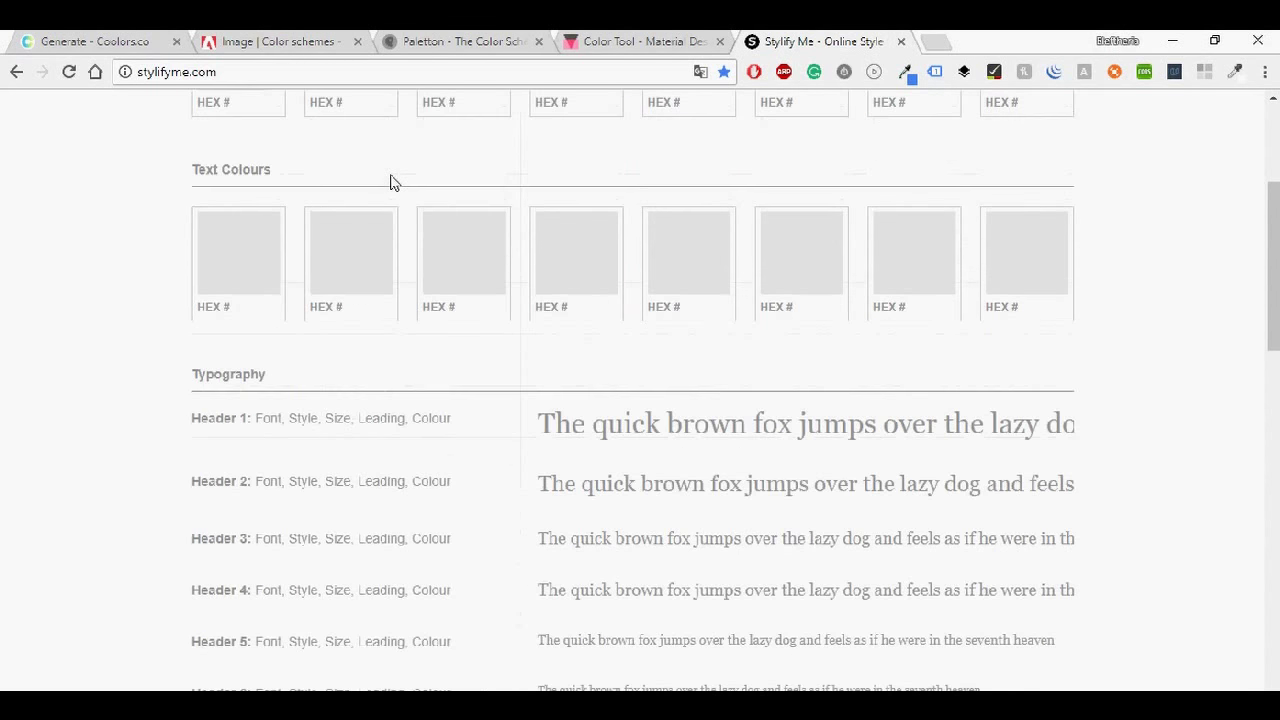
{"action": "scroll", "coordinate": [391, 182], "scroll_direction": "up", "scroll_amount": 1}
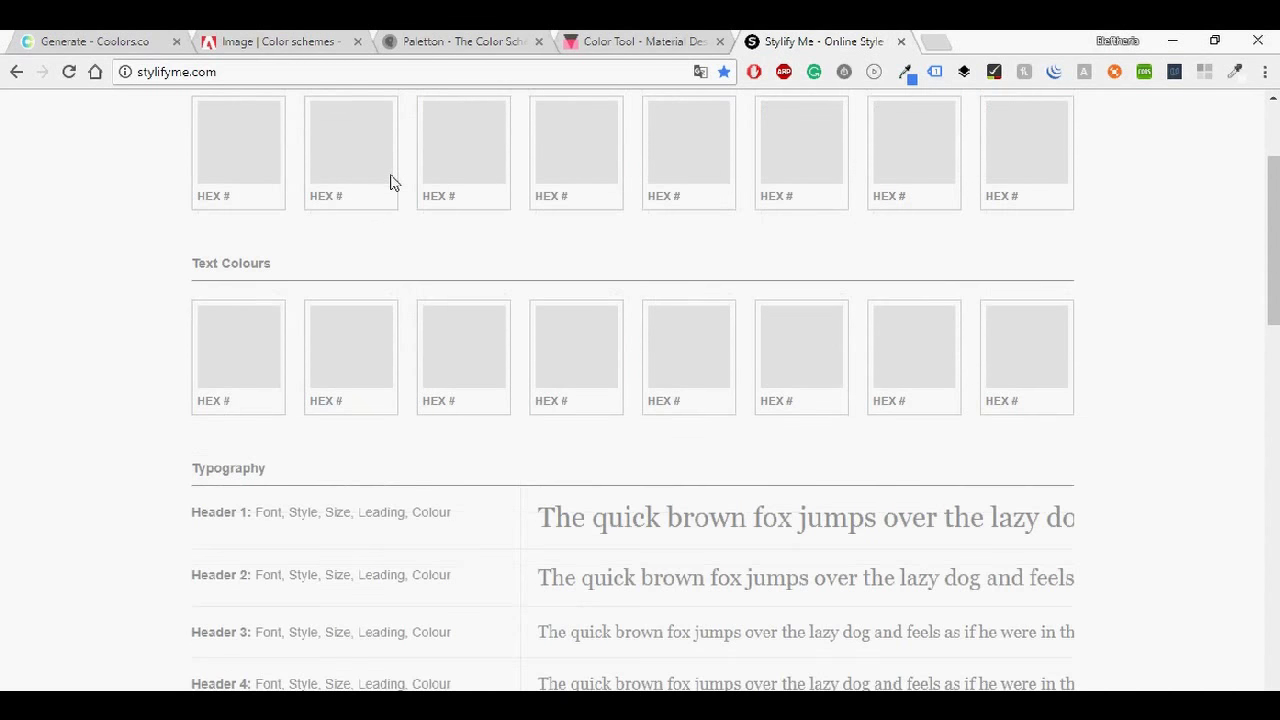
{"action": "scroll", "coordinate": [391, 182], "scroll_direction": "up", "scroll_amount": 2}
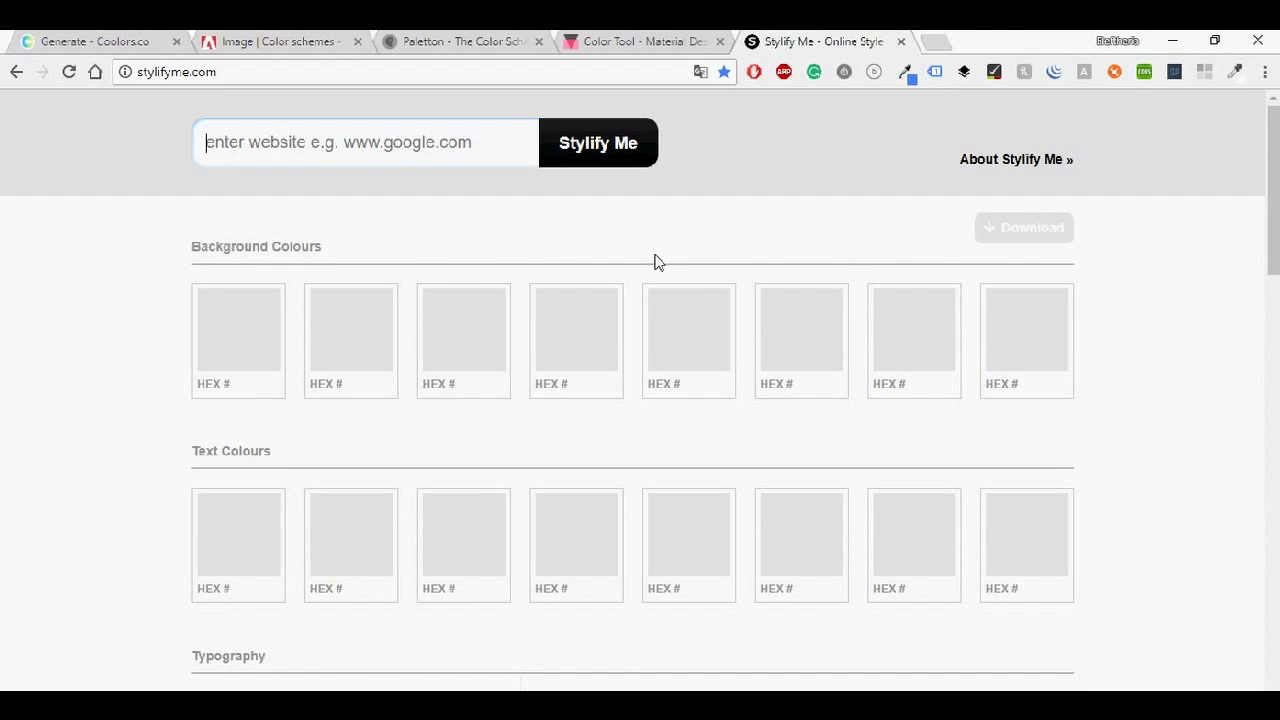
{"action": "left_click", "coordinate": [428, 145]}
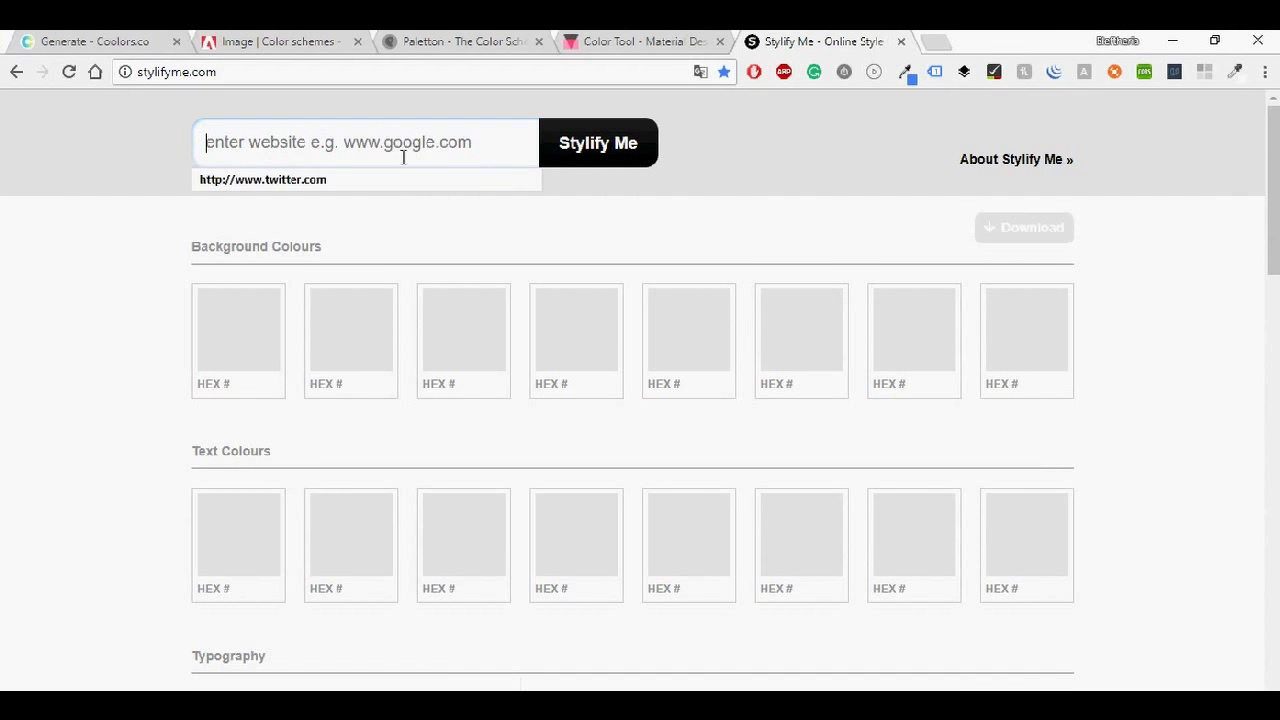
{"action": "left_click", "coordinate": [320, 187]}
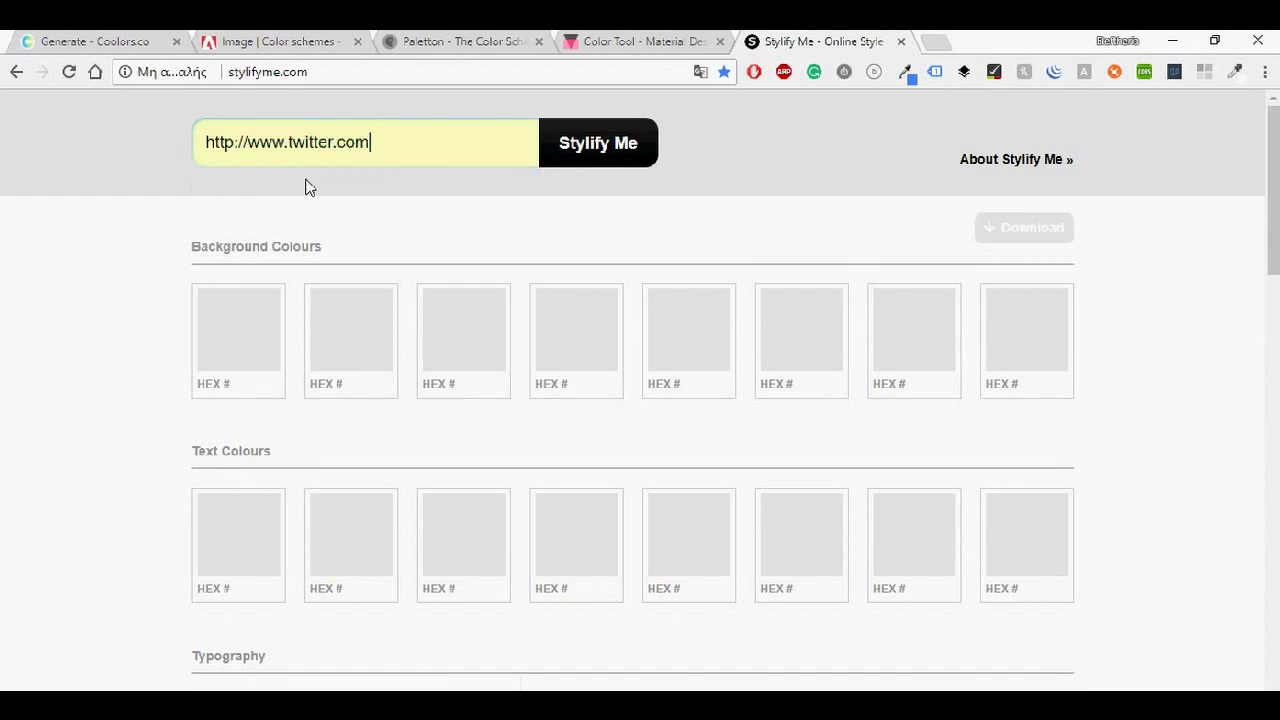
{"action": "left_click", "coordinate": [614, 149]}
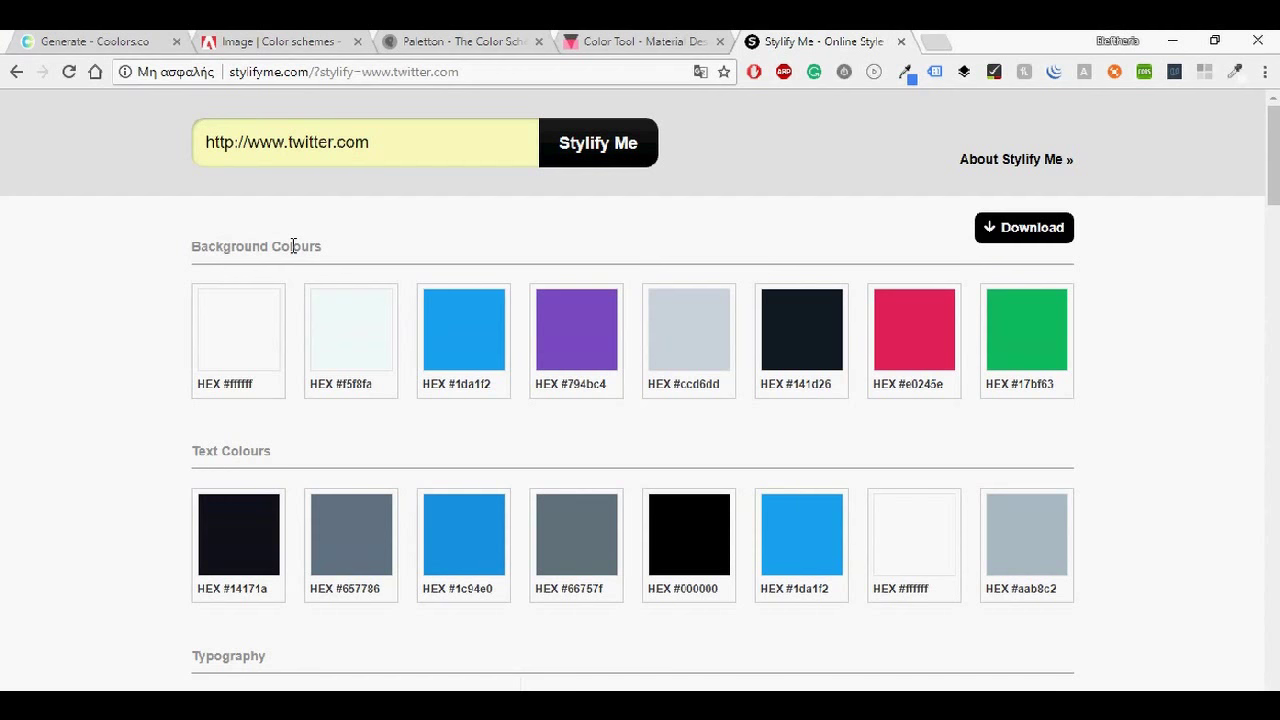
{"action": "left_click_drag", "start_coordinate": [201, 246], "coordinate": [335, 250]}
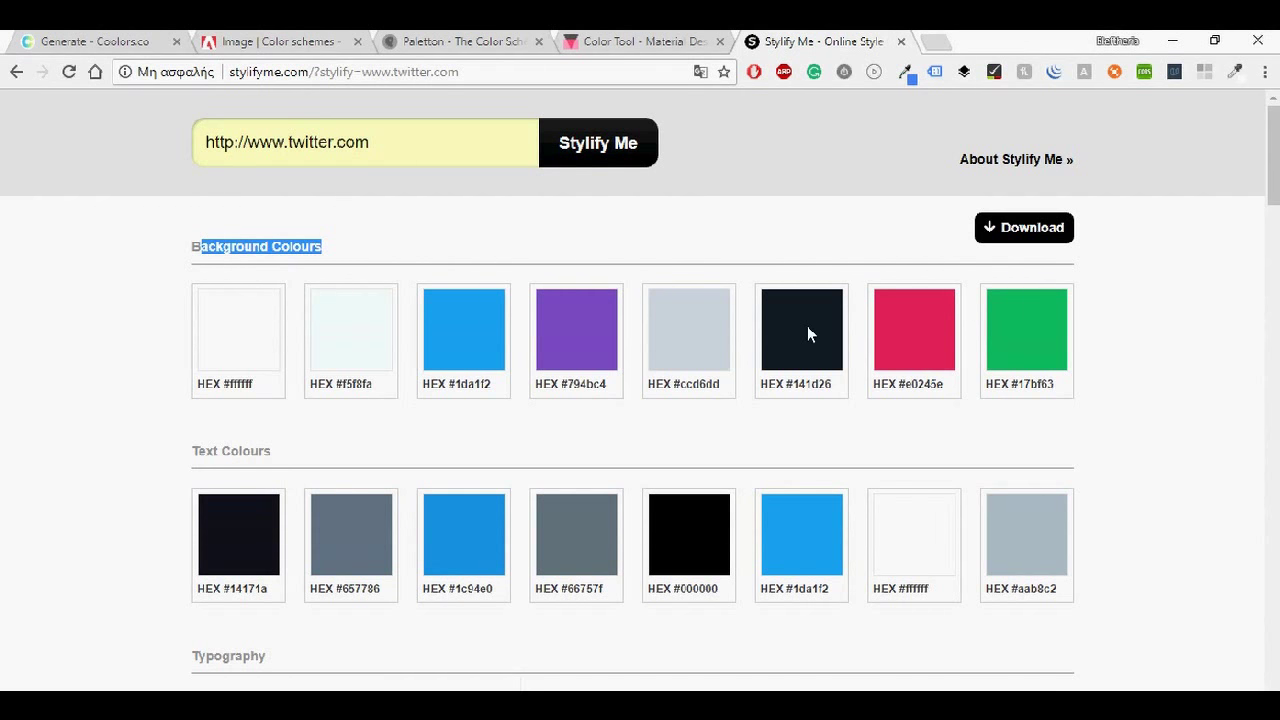
{"action": "left_click_drag", "start_coordinate": [205, 451], "coordinate": [288, 483]}
{"action": "scroll", "coordinate": [1005, 538], "scroll_direction": "down", "scroll_amount": 2}
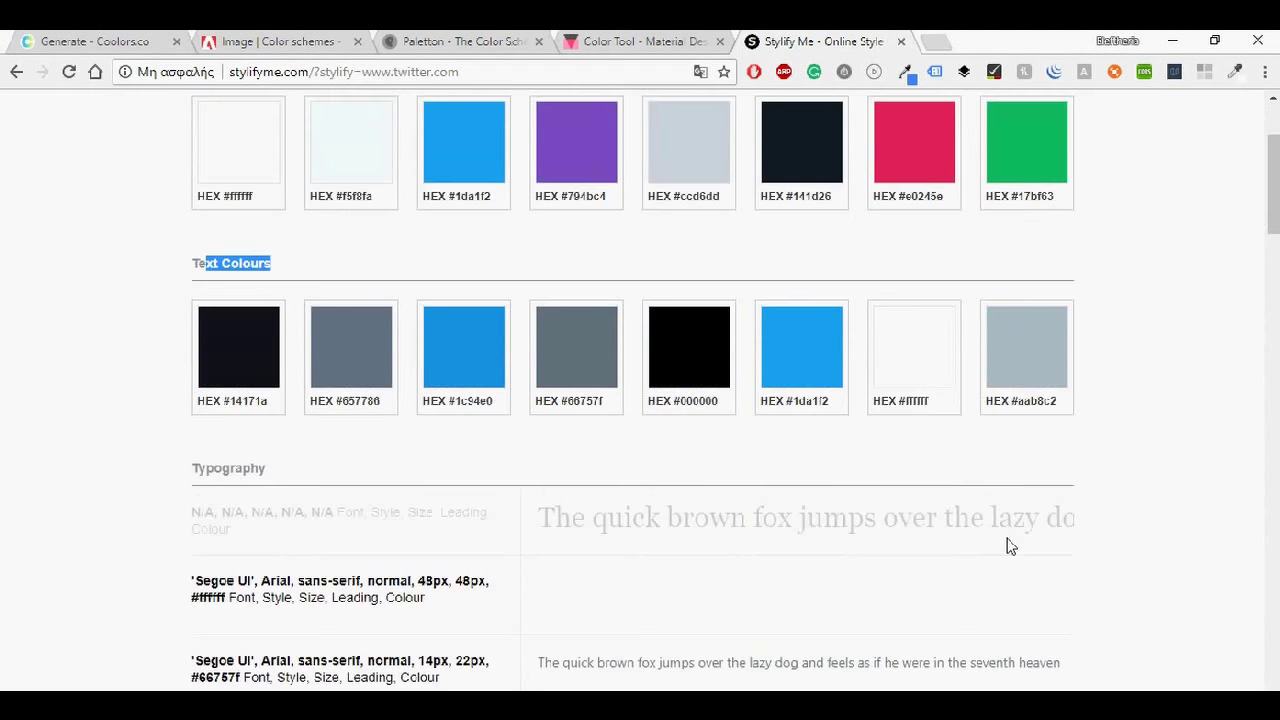
{"action": "scroll", "coordinate": [1008, 545], "scroll_direction": "down", "scroll_amount": 2}
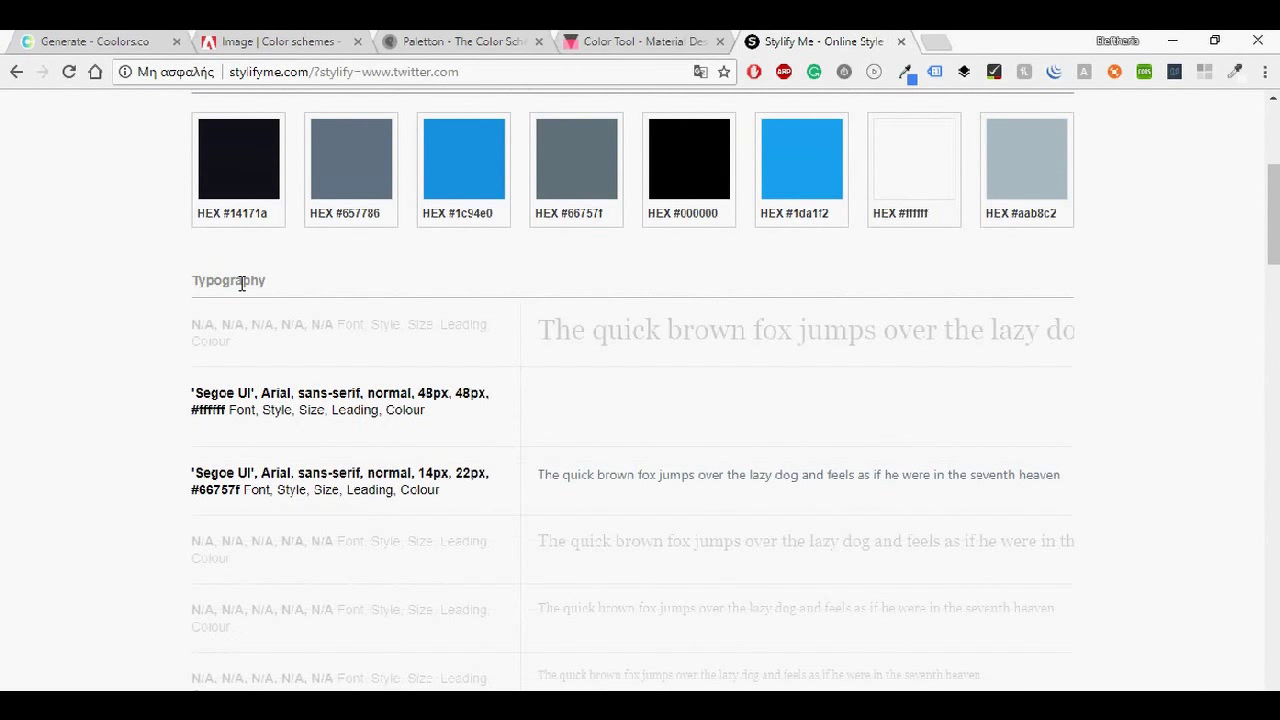
{"action": "left_click_drag", "start_coordinate": [222, 281], "coordinate": [262, 281]}
{"action": "left_click_drag", "start_coordinate": [162, 394], "coordinate": [1134, 506]}
{"action": "scroll", "coordinate": [1134, 506], "scroll_direction": "down", "scroll_amount": 5}
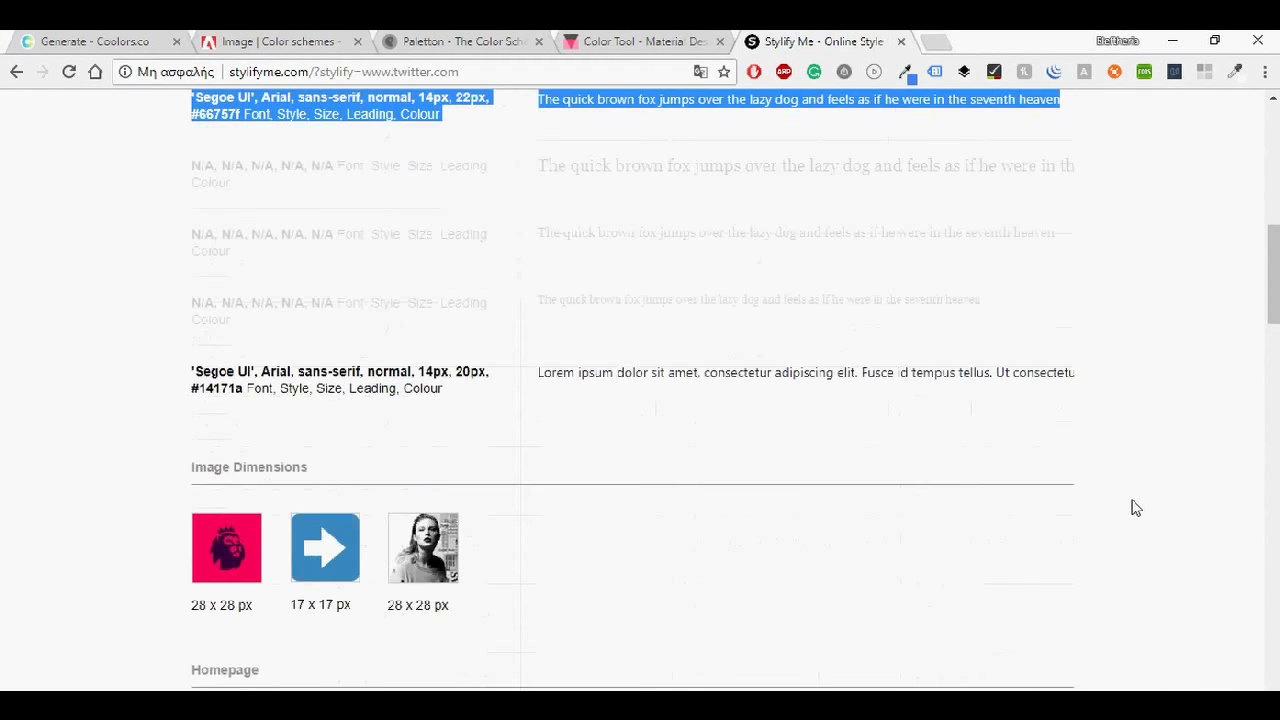
{"action": "scroll", "coordinate": [1135, 507], "scroll_direction": "down", "scroll_amount": 2}
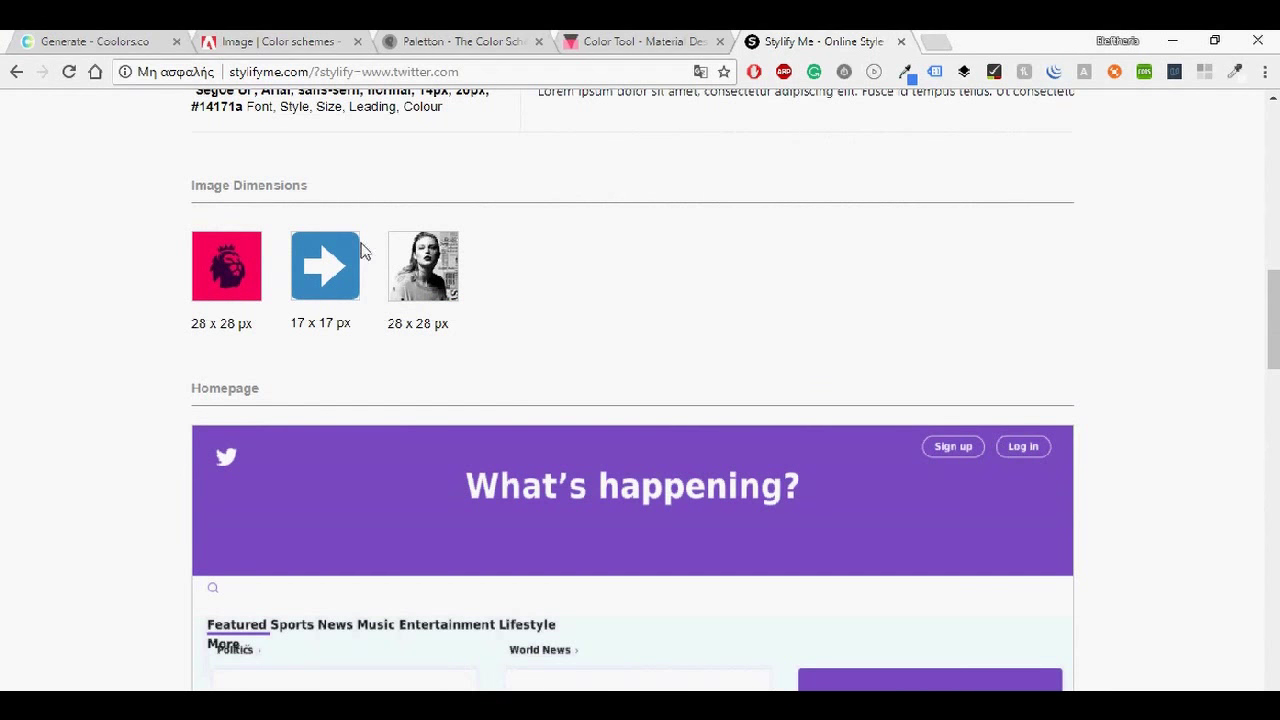
{"action": "scroll", "coordinate": [200, 265], "scroll_direction": "down", "scroll_amount": 4}
{"action": "scroll", "coordinate": [45, 304], "scroll_direction": "up", "scroll_amount": 20}
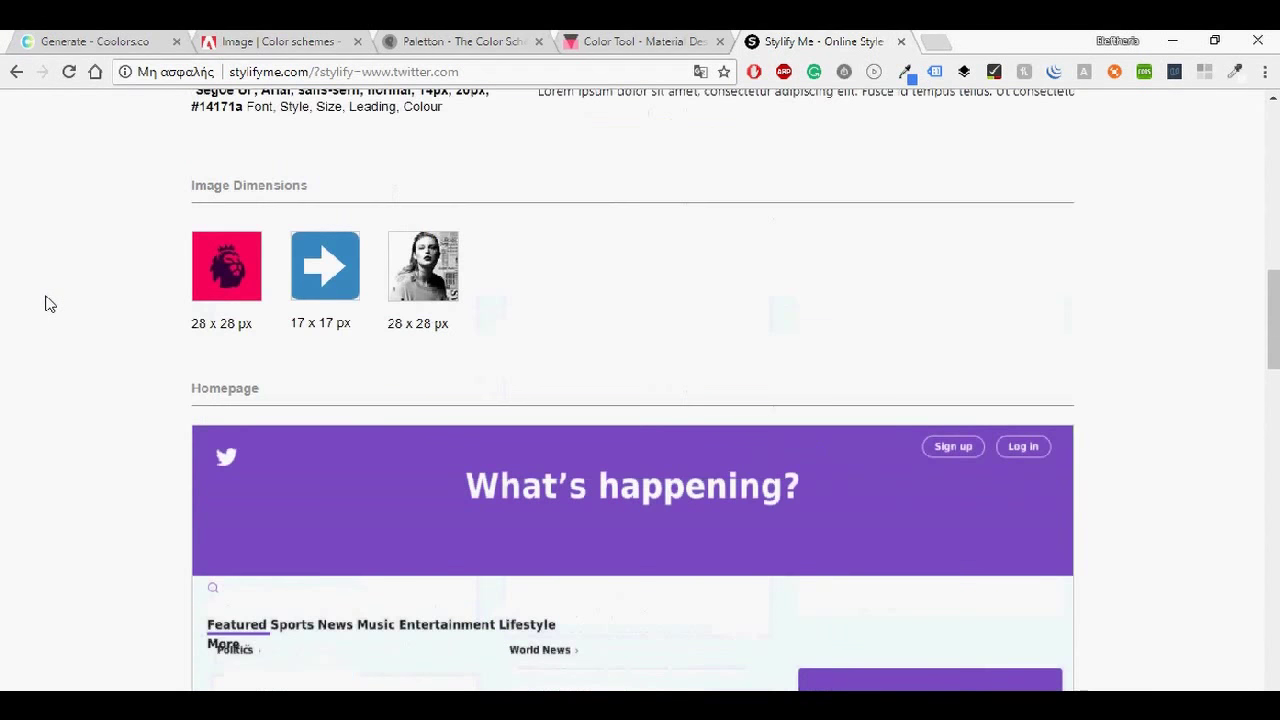